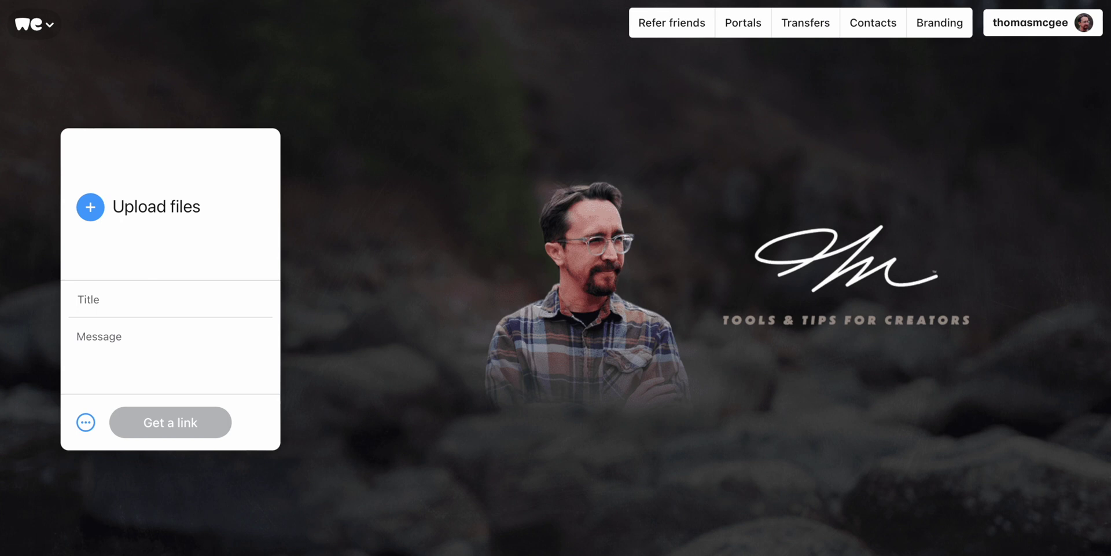
- Drag DJI_0231.MP4 (291 MB) from Finder's 00034_Camera 2 folder into the WeTransfer upload panel
key("super+Tab")
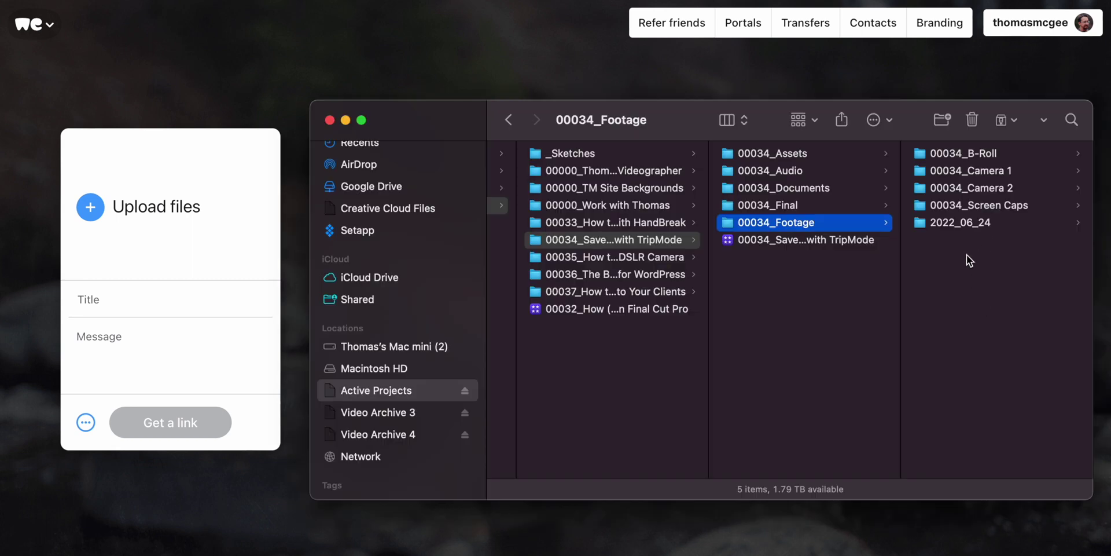
left_click(1026, 169)
left_click(855, 187)
left_click(1036, 170)
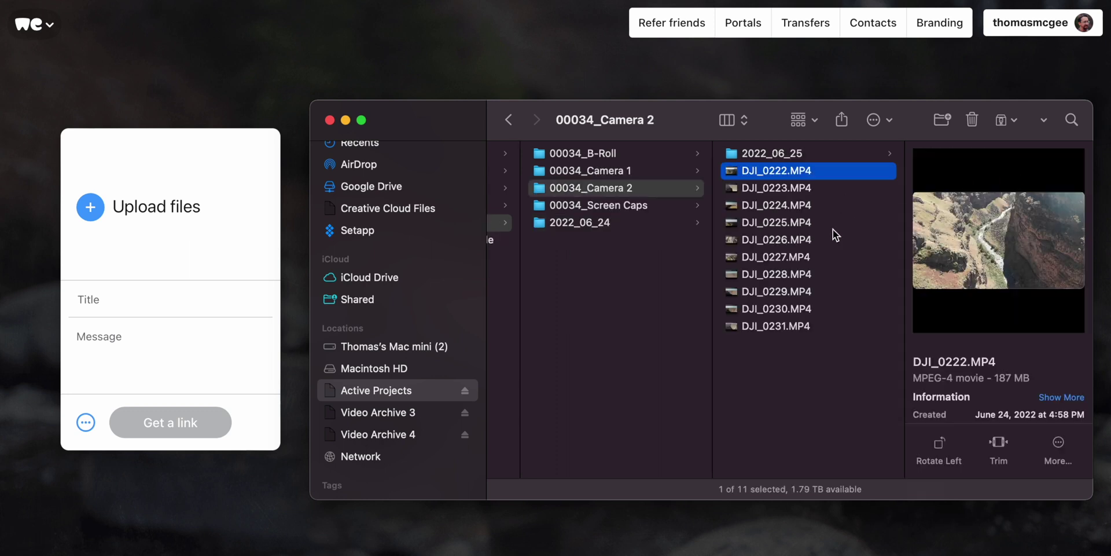
left_click(821, 274)
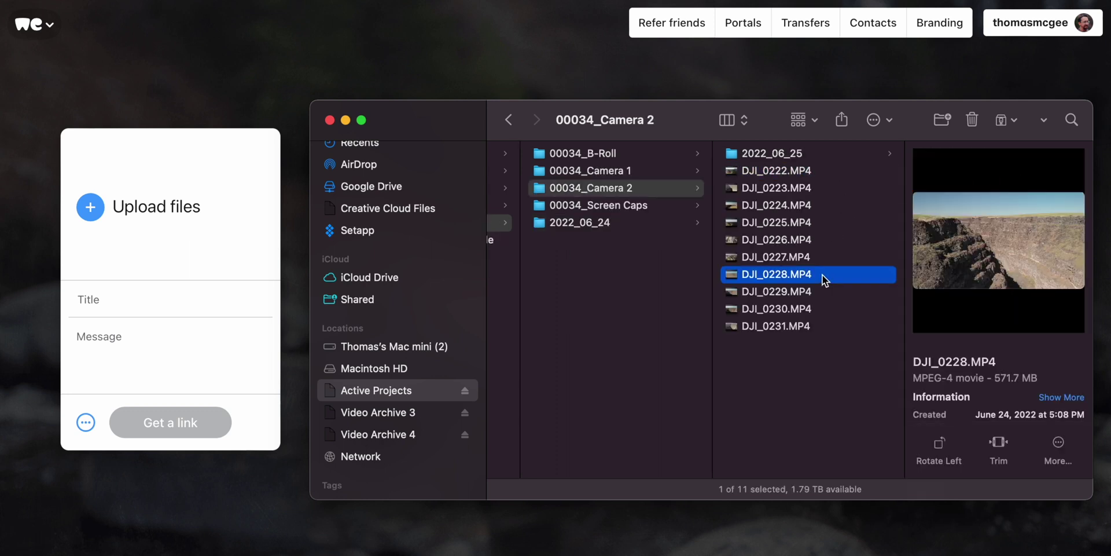
left_click(826, 326)
left_click_drag(795, 328, 191, 272)
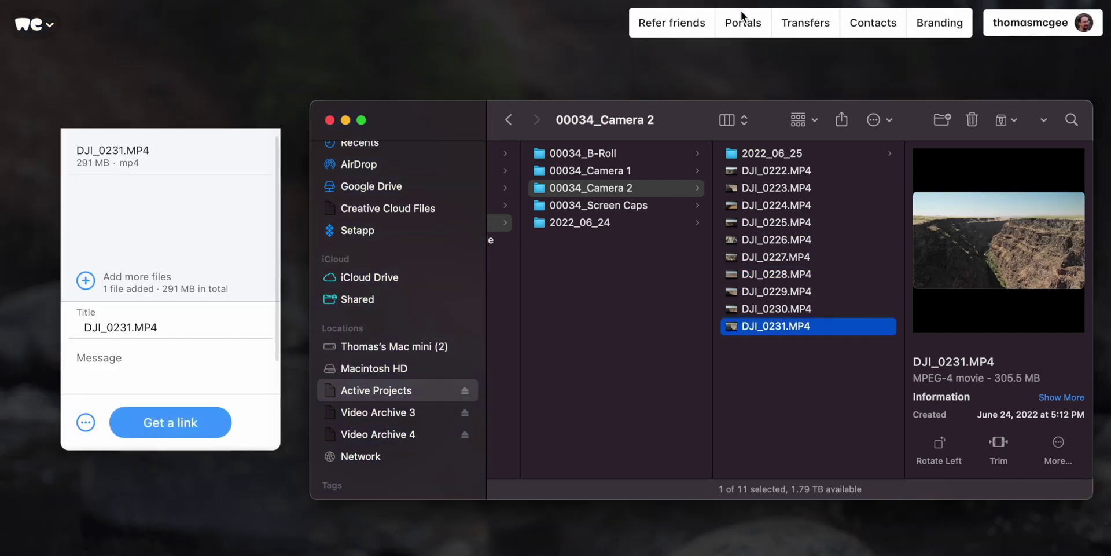
left_click(865, 2)
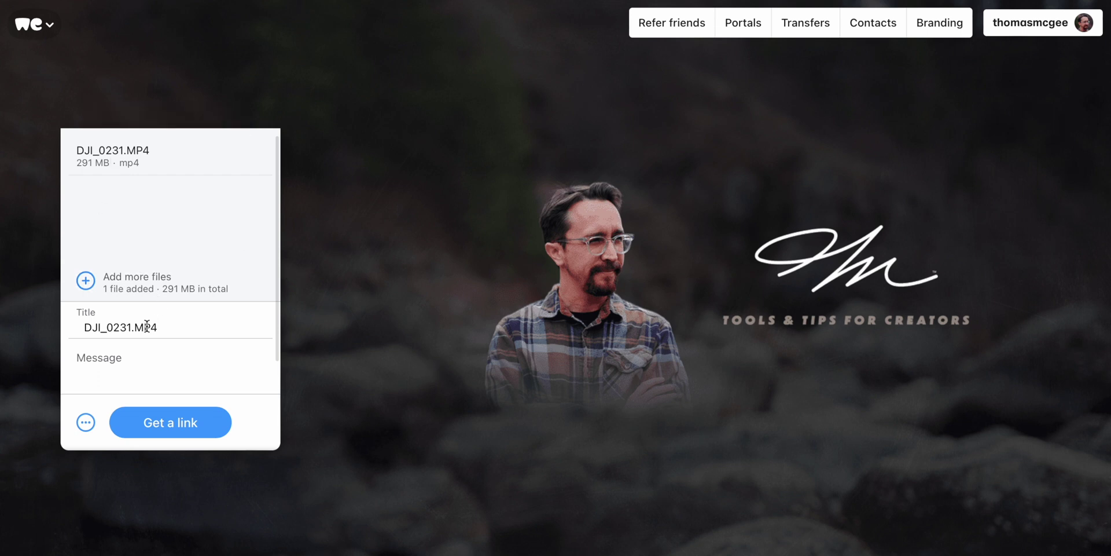
- Replace the default title with 'This is cool drone footage' and enter the message 'Hey this is cool!'
left_click_drag(164, 328, 74, 327)
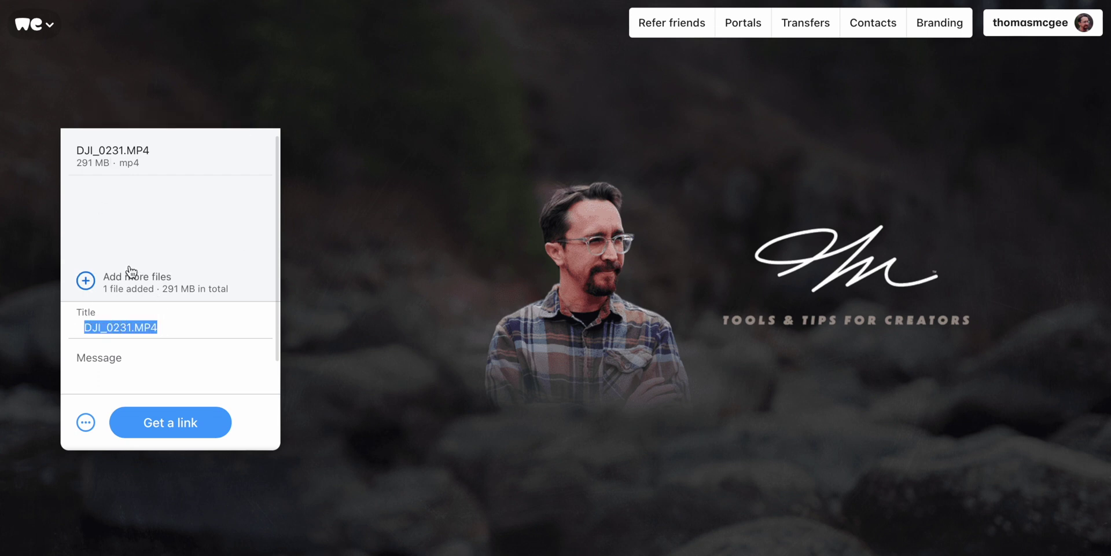
type("This is cool drone fo")
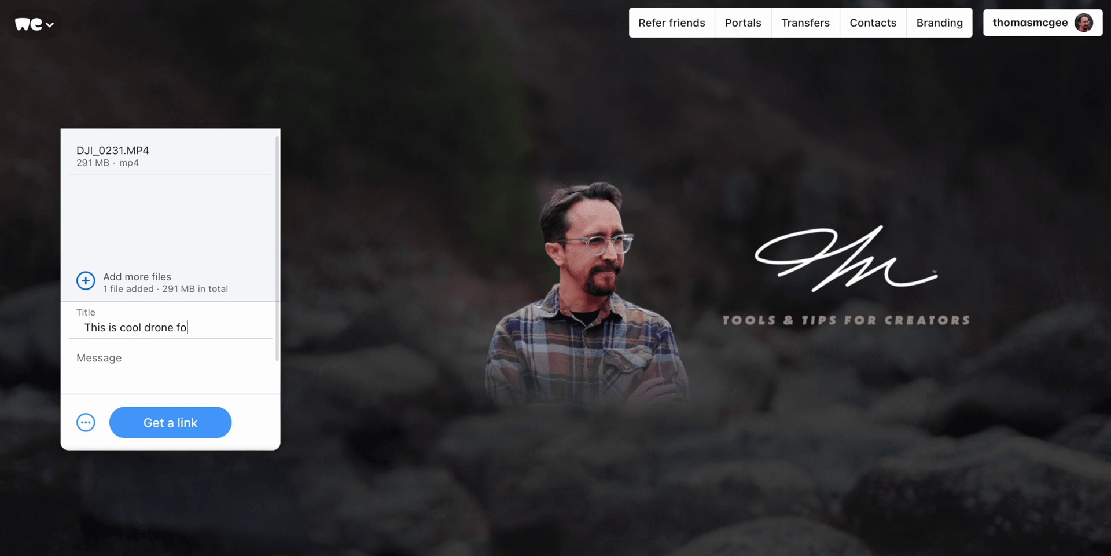
type("otag")
type("e")
key("Tab")
type("Hey this is cool")
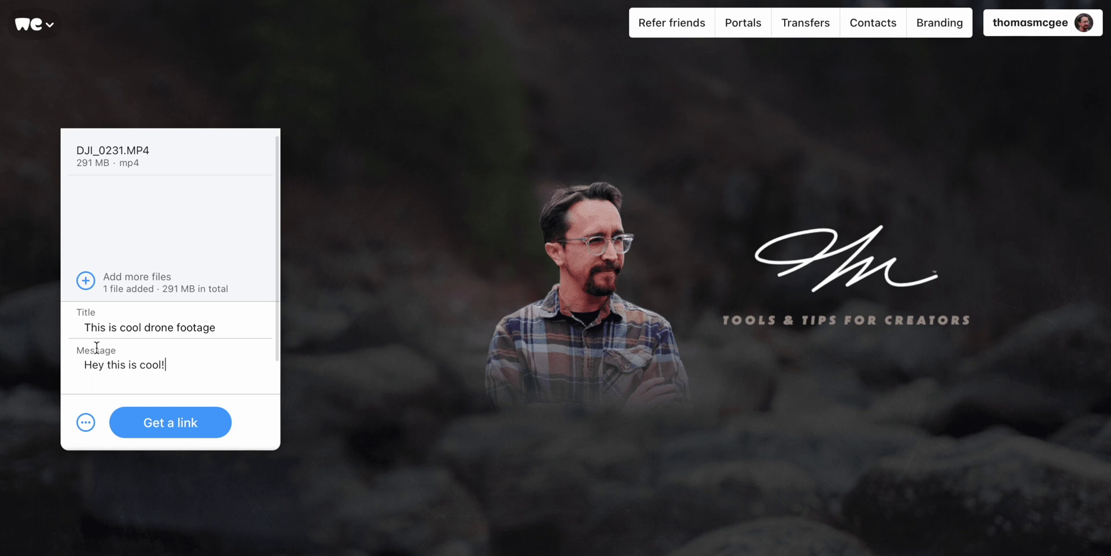
scroll(164, 377, "down", 1)
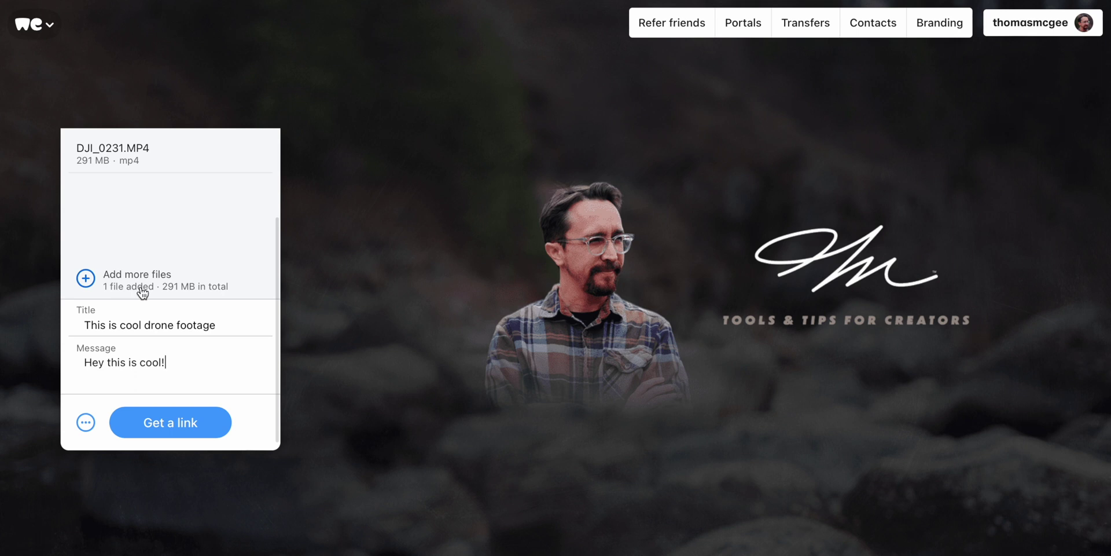
left_click(85, 425)
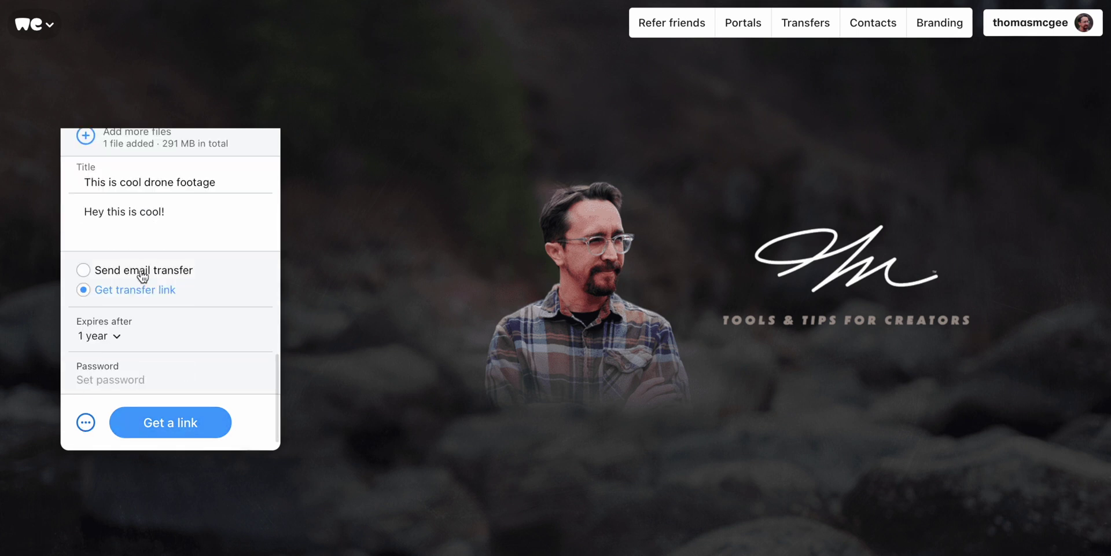
left_click(143, 276)
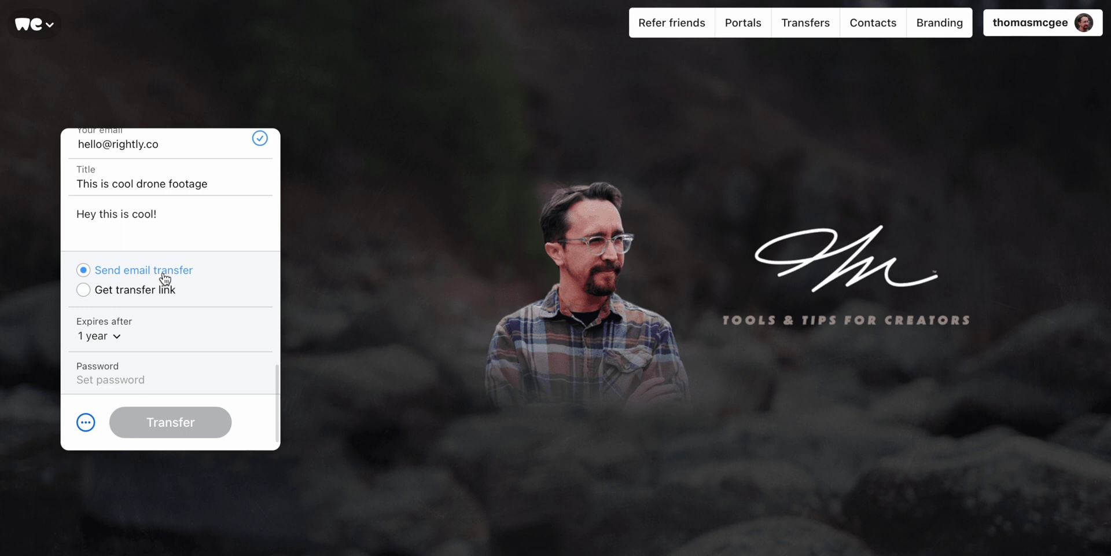
left_click(149, 292)
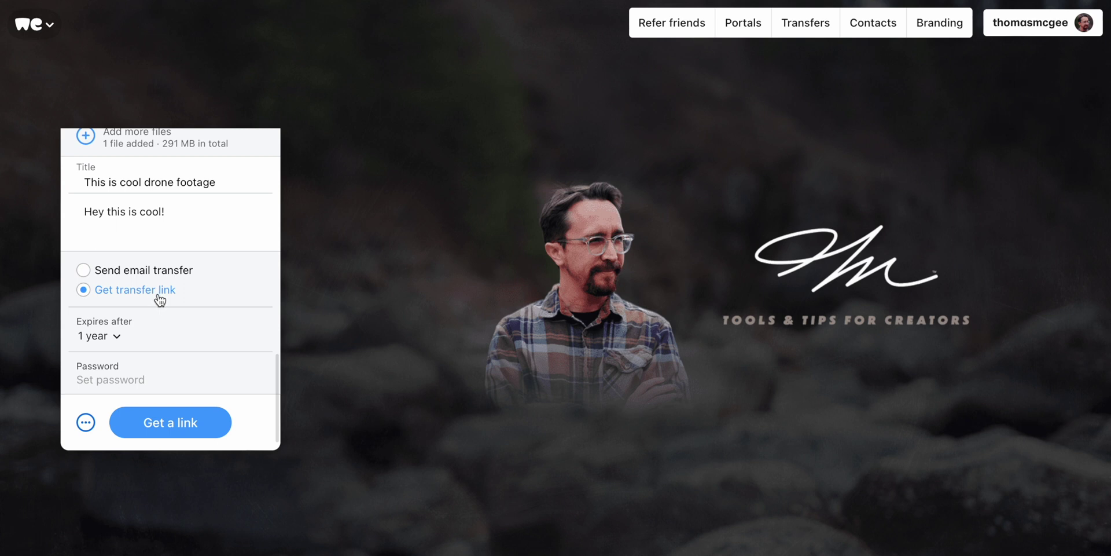
left_click(103, 340)
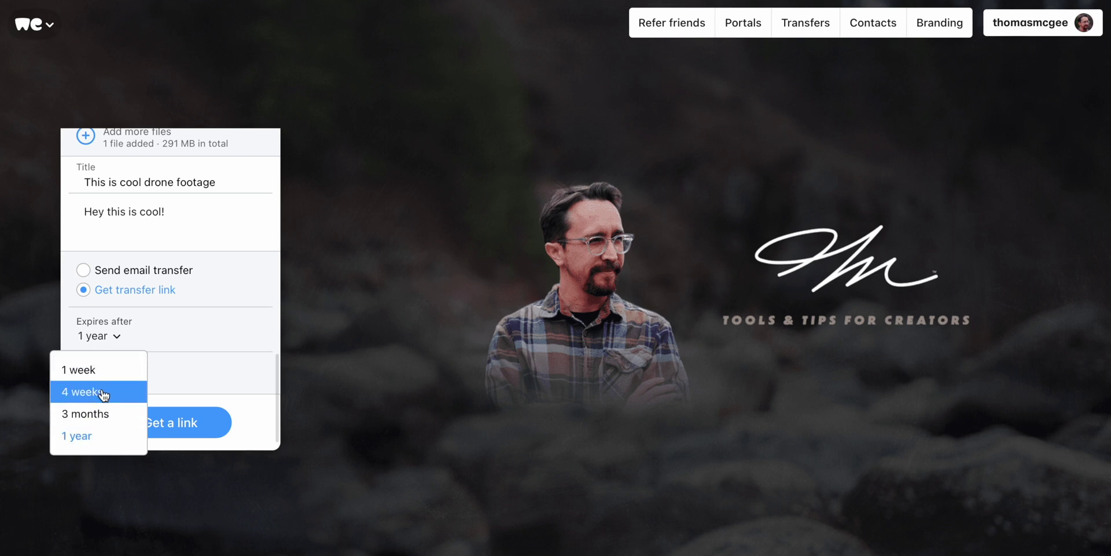
left_click(102, 391)
left_click(123, 340)
left_click(93, 434)
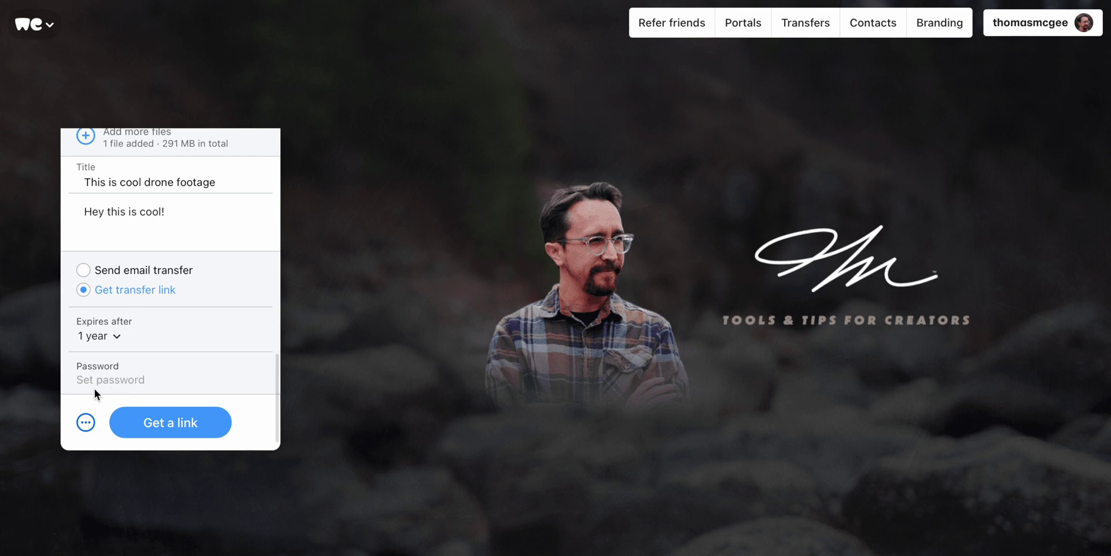
scroll(85, 424, "up", 3)
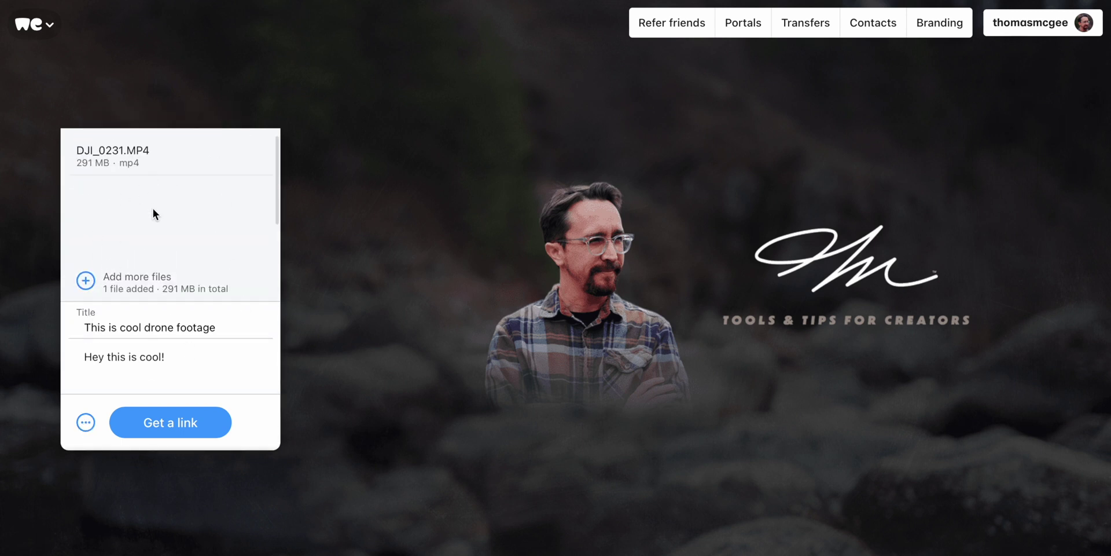
- Start the upload with Get a link and wait until the download link is ready
left_click(223, 425)
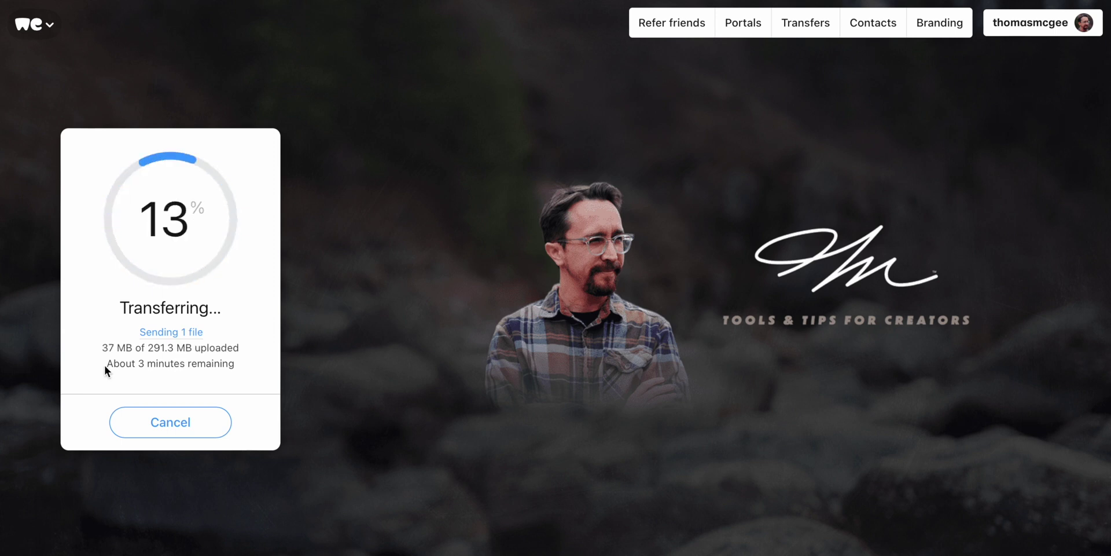
left_click_drag(107, 364, 249, 365)
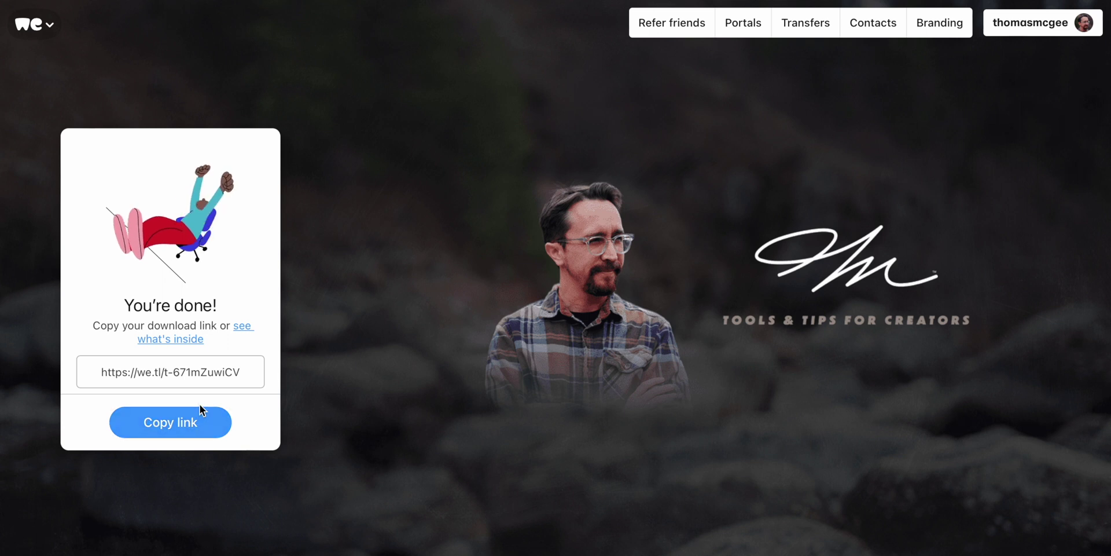
- Copy the transfer's download link and load it in a private browser window
left_click(190, 423)
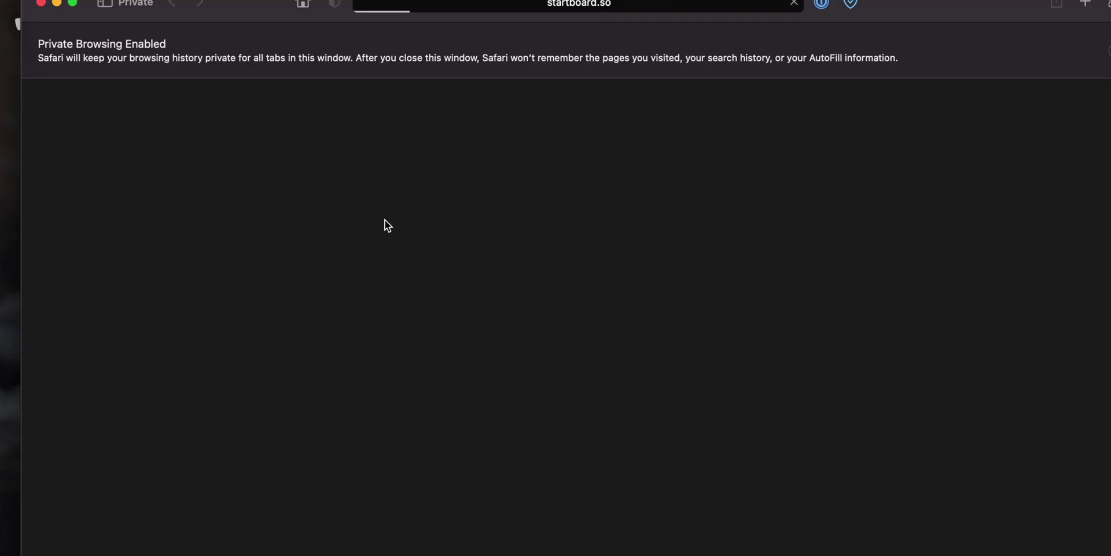
left_click(654, 6)
key("super+v")
key("Return")
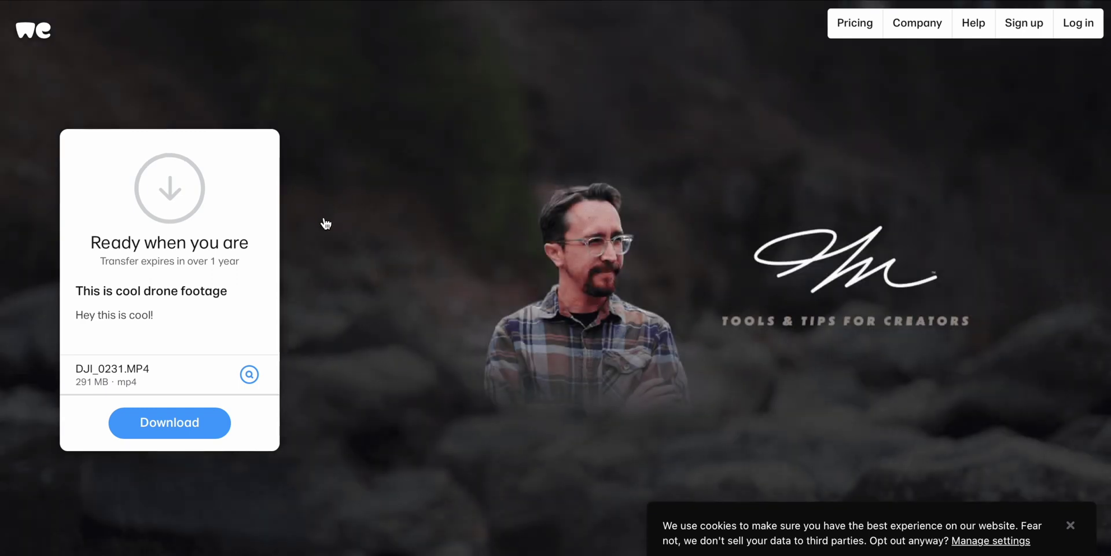
- On the recipient page, dismiss the cookie notice, review the title and message, and preview DJI_0231.MP4
left_click(1070, 525)
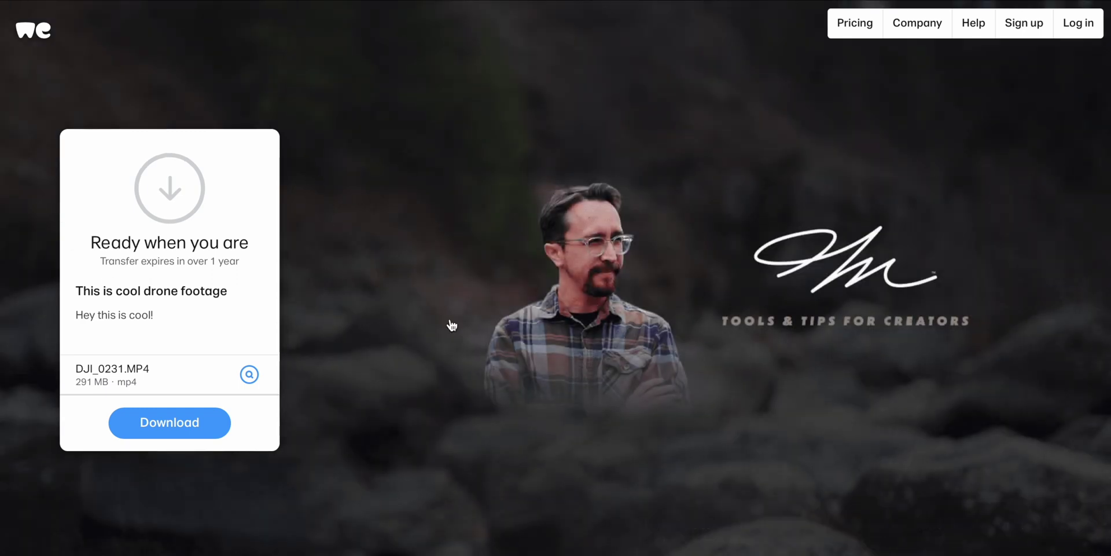
left_click(702, 246)
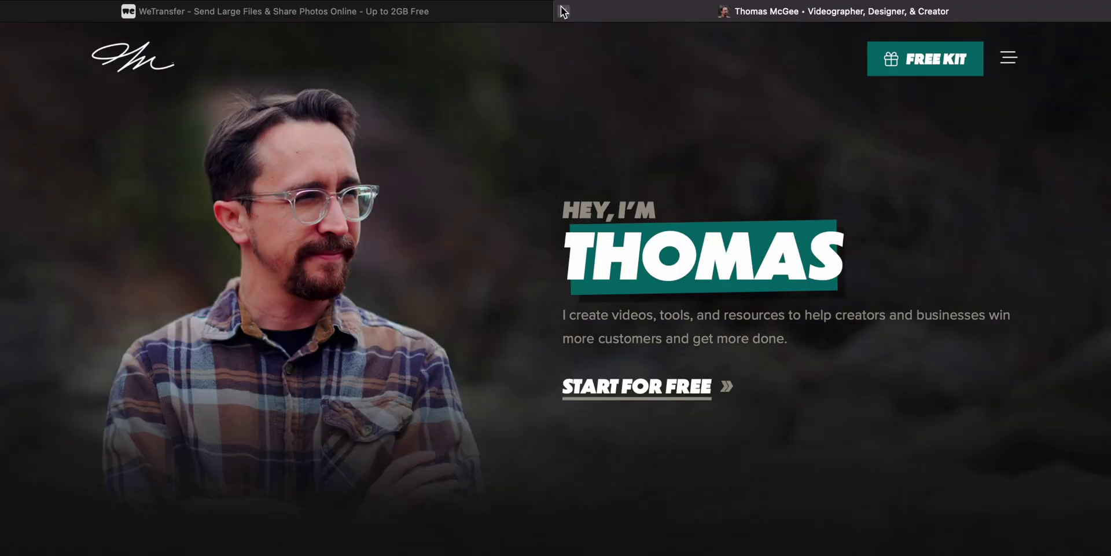
left_click(562, 11)
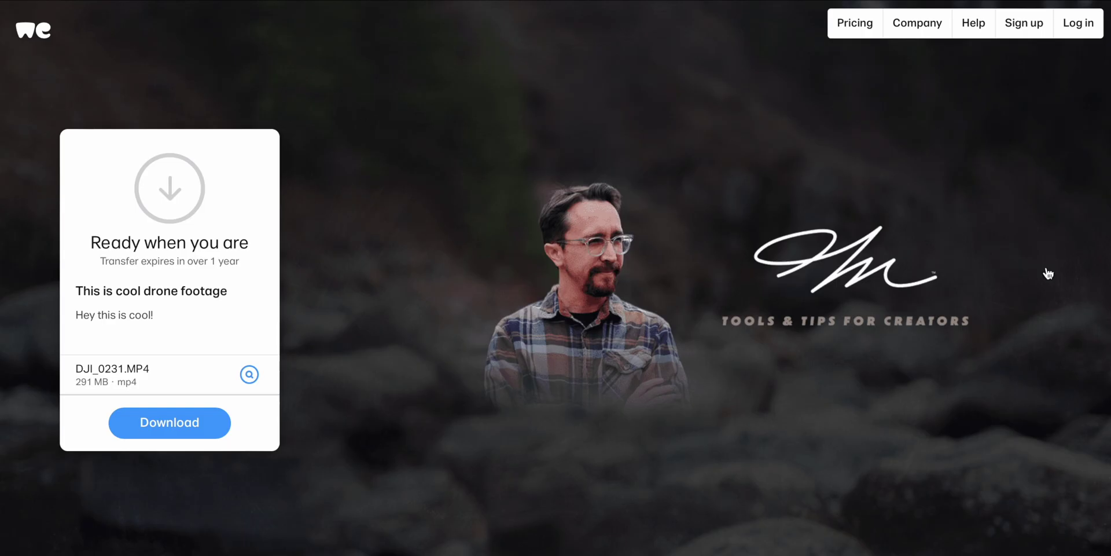
left_click_drag(83, 290, 222, 289)
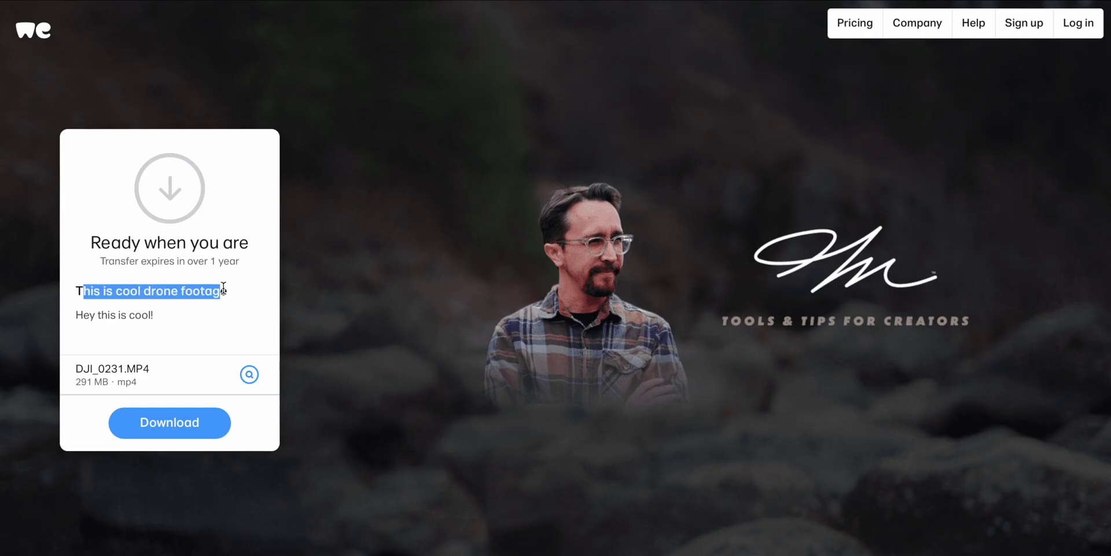
left_click_drag(82, 315, 223, 315)
left_click(213, 314)
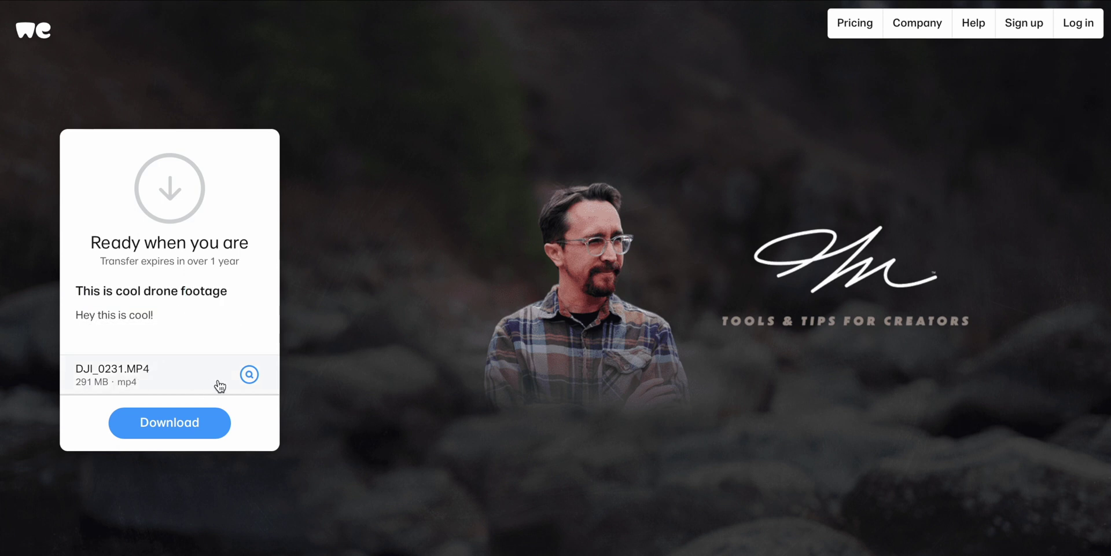
left_click(249, 376)
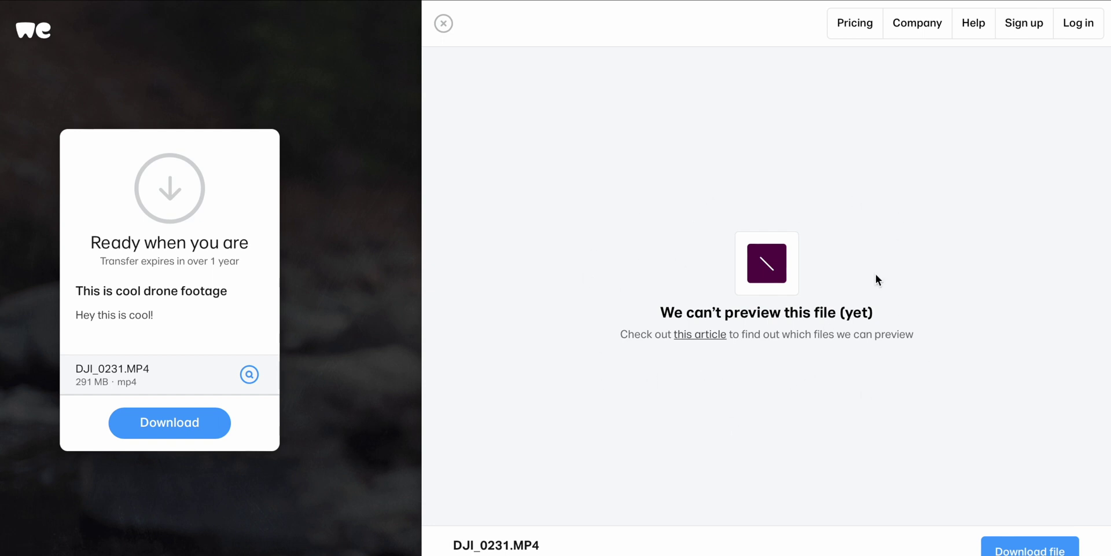
left_click(443, 23)
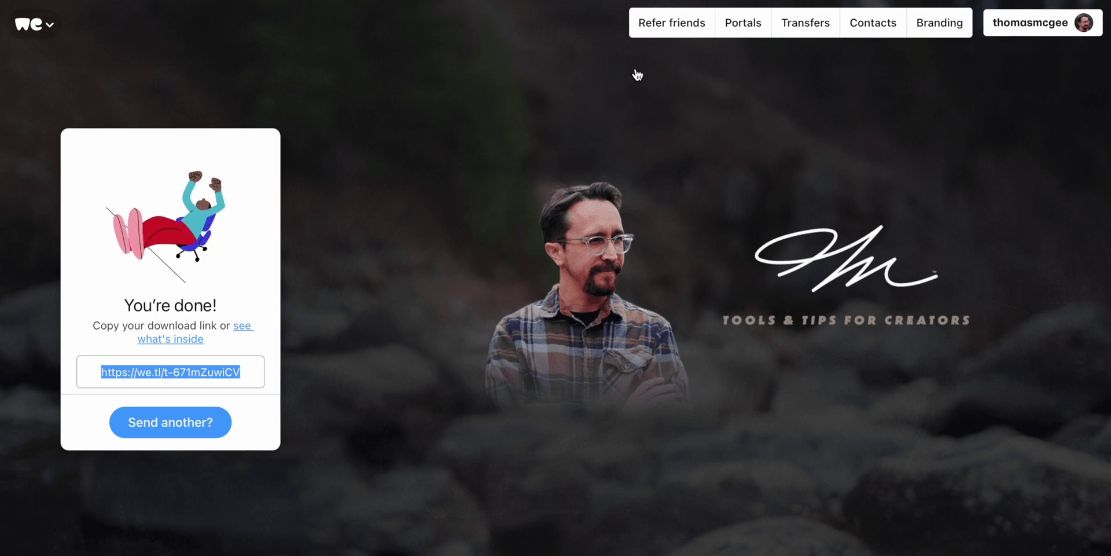
- Go to the Portals page listing the Cool Drone Shots and Video Project portals
left_click(746, 29)
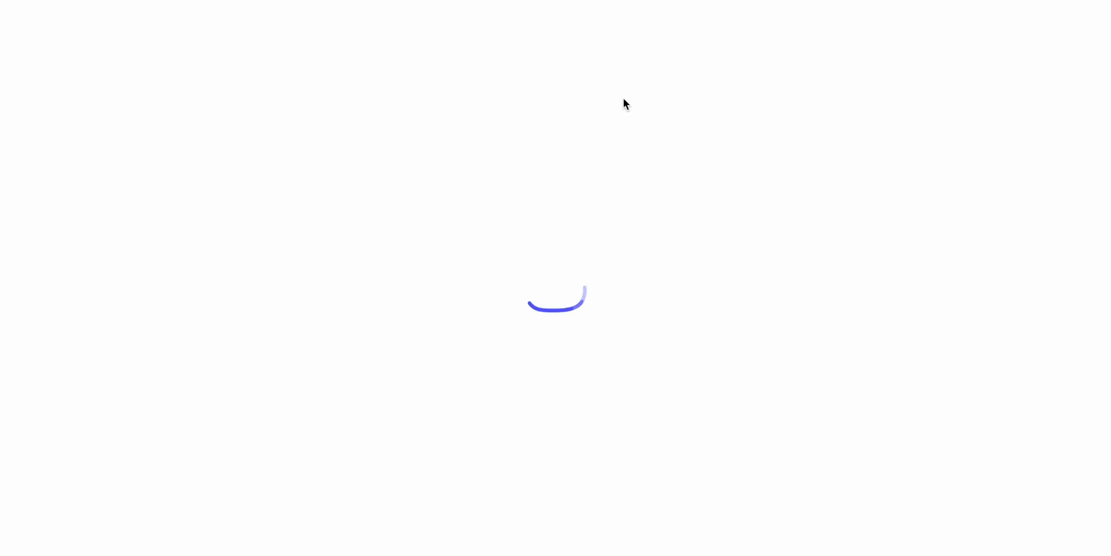
scroll(421, 172, "down", 3)
scroll(421, 172, "up", 3)
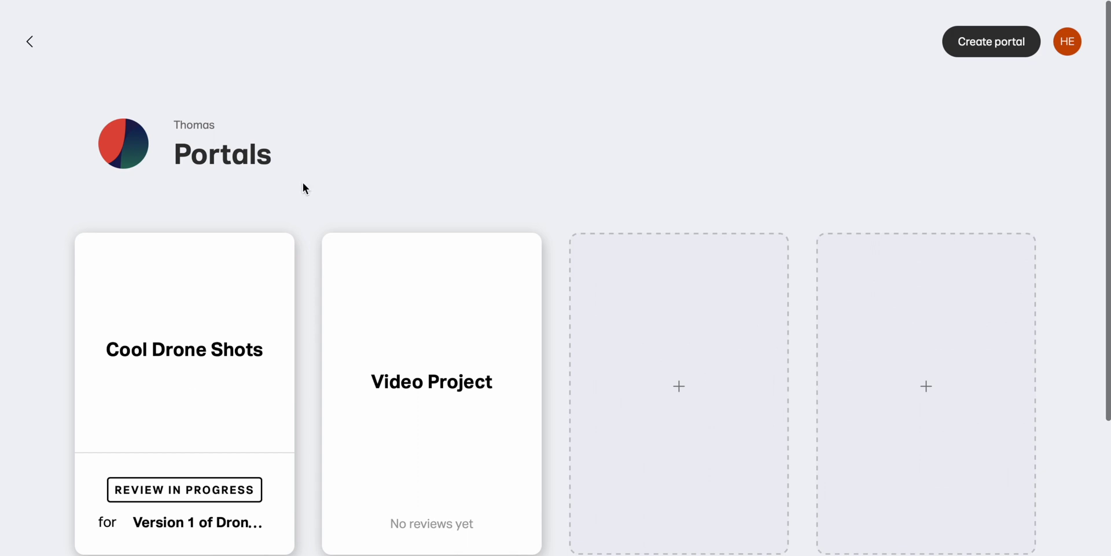
- Look over the Cool Drone Shots portal and its description, then start a new portal
left_click(178, 381)
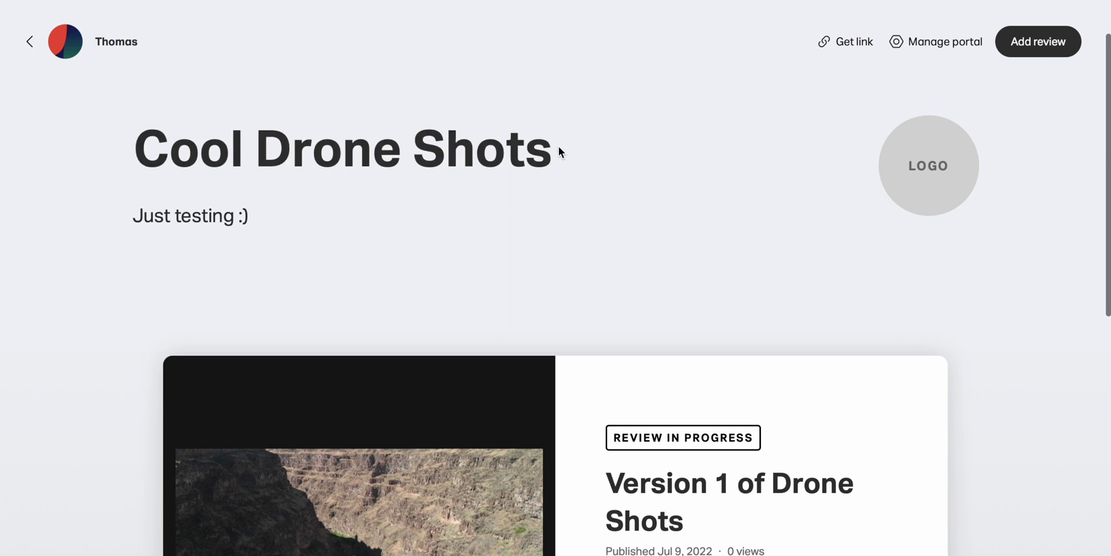
left_click(269, 219)
left_click(699, 323)
scroll(700, 180, "down", 4)
scroll(701, 180, "up", 4)
left_click(29, 41)
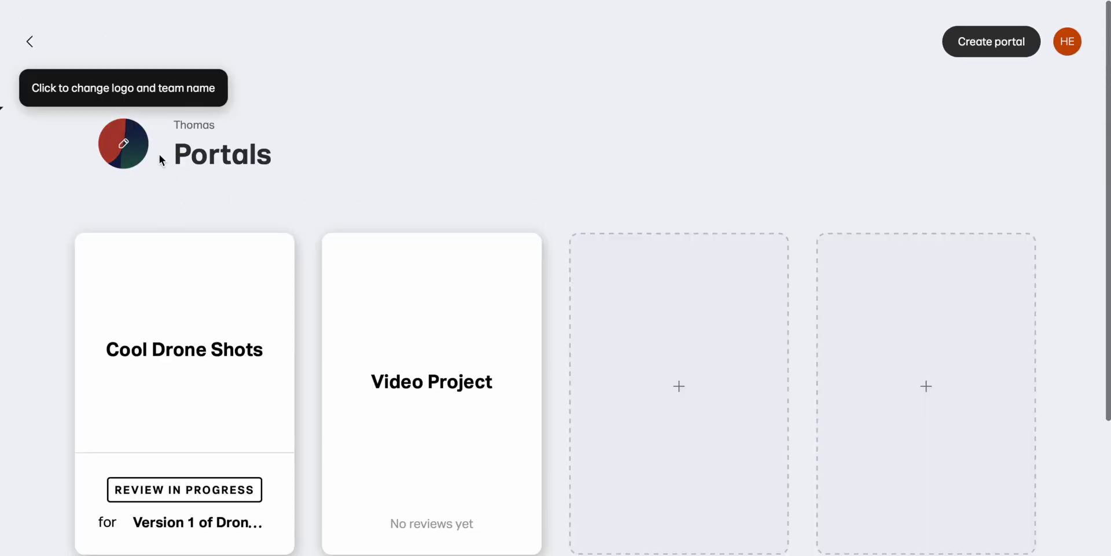
left_click(701, 368)
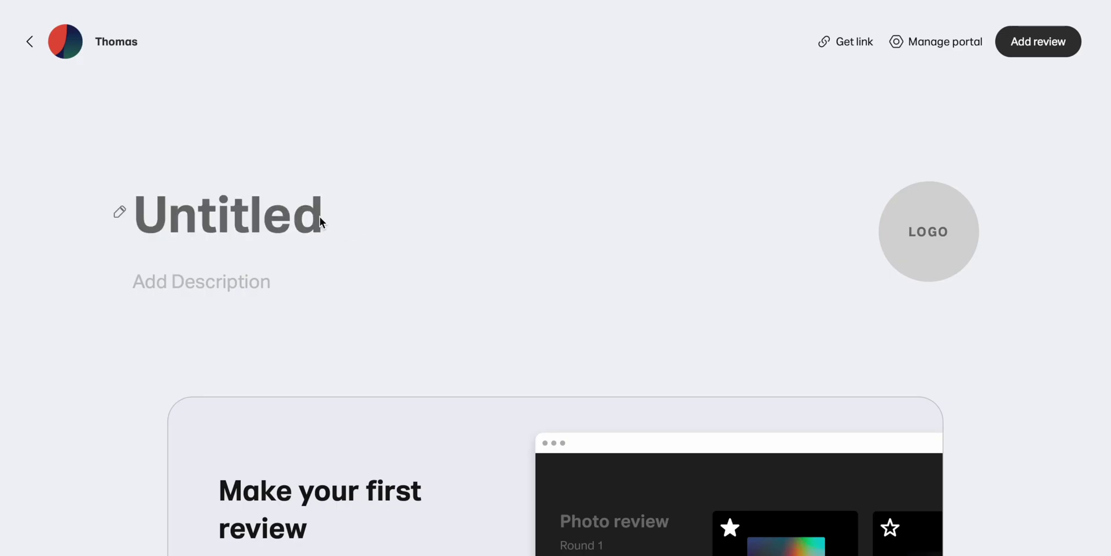
- Name the new portal 'Drone Shots' and give it the description 'Just testing :)'
left_click(319, 217)
type("Drone Shots")
left_click(210, 298)
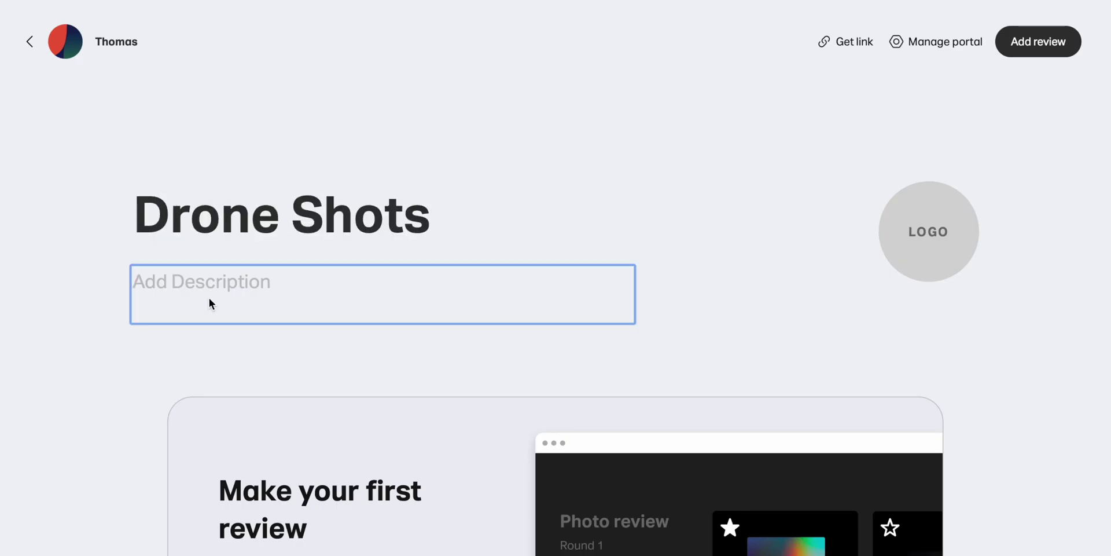
type("Just testing :)")
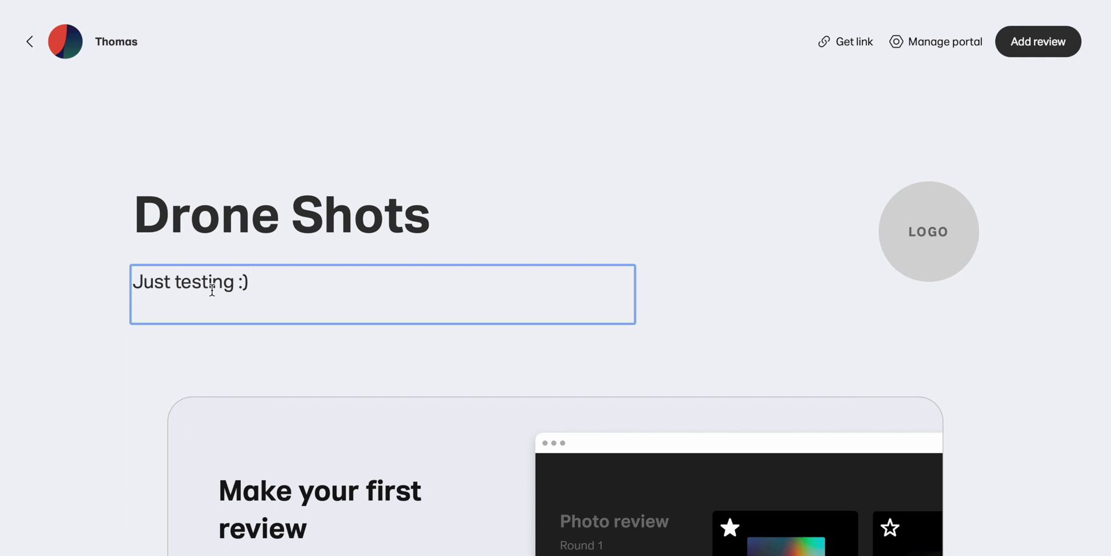
scroll(320, 341, "down", 5)
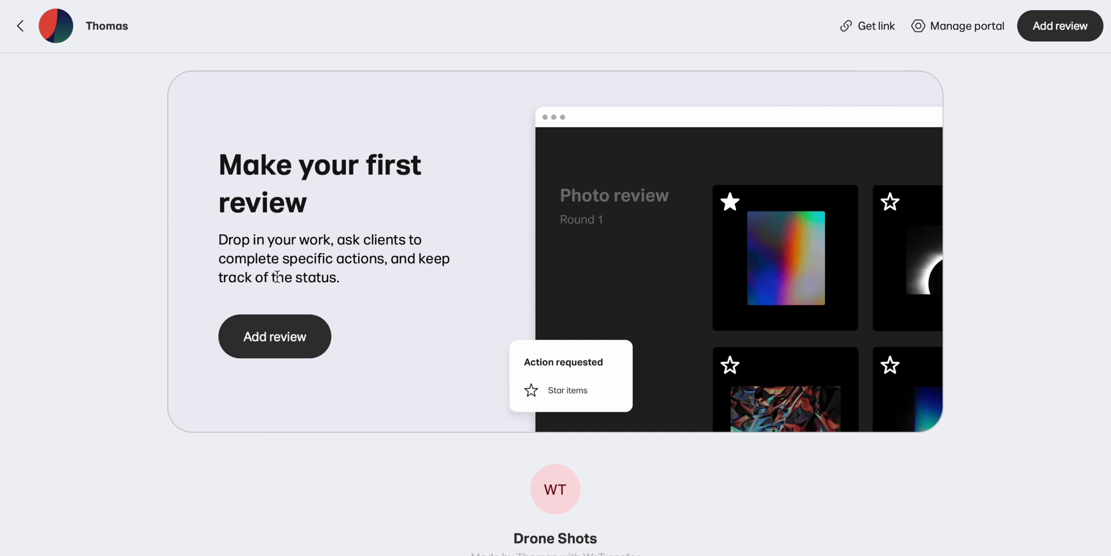
scroll(248, 340, "up", 4)
scroll(204, 394, "down", 3)
- Start a new review in the Drone Shots portal
left_click(285, 426)
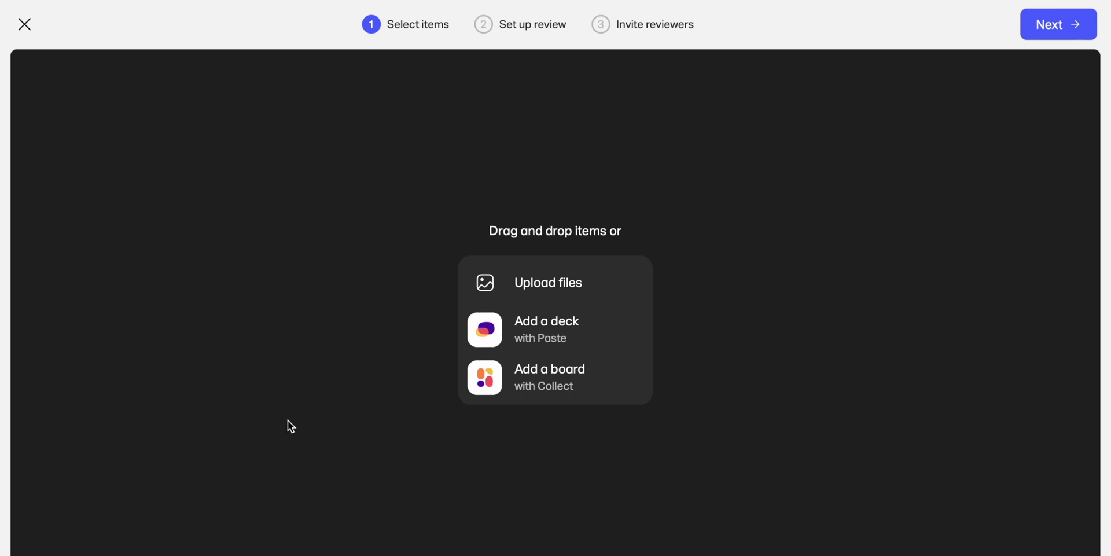
left_click(564, 286)
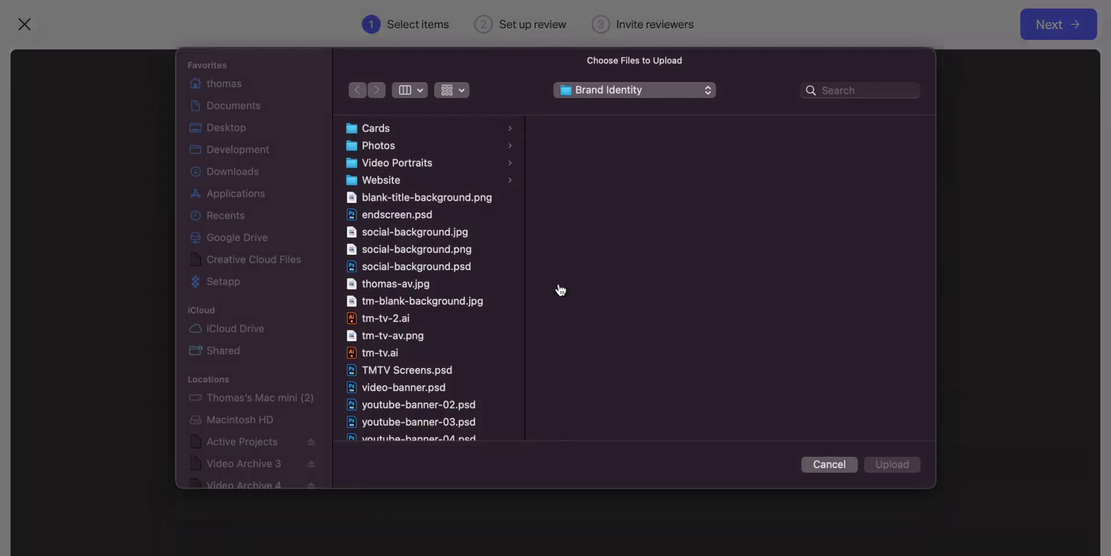
key("Escape")
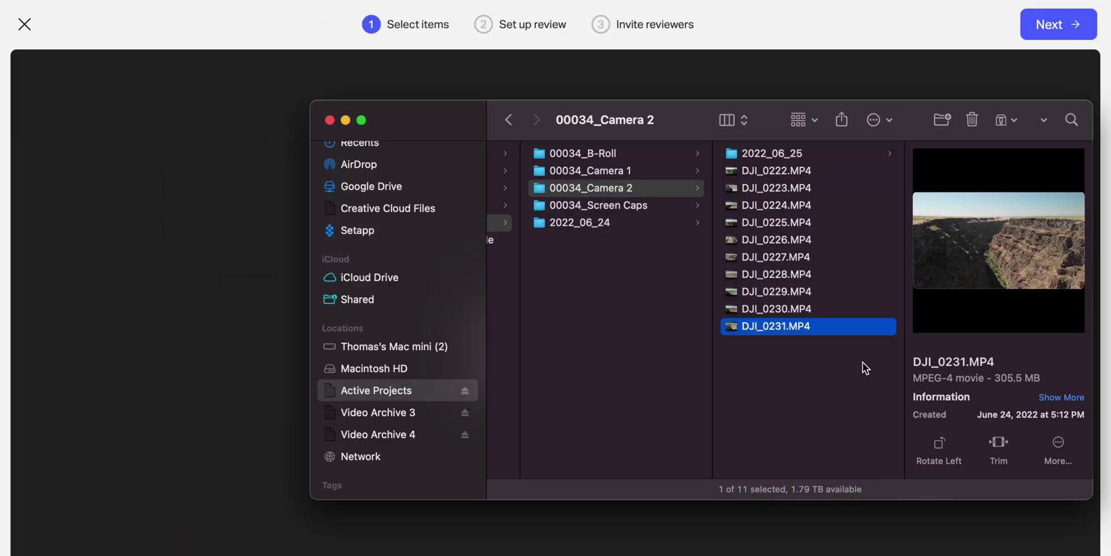
- Drag DJI_0227, DJI_0228 and DJI_0229.MP4 from 00034_Camera 2 into the review to upload them
left_click(853, 291)
left_click(851, 257, "shift")
left_click_drag(775, 273, 243, 335)
left_click(154, 356)
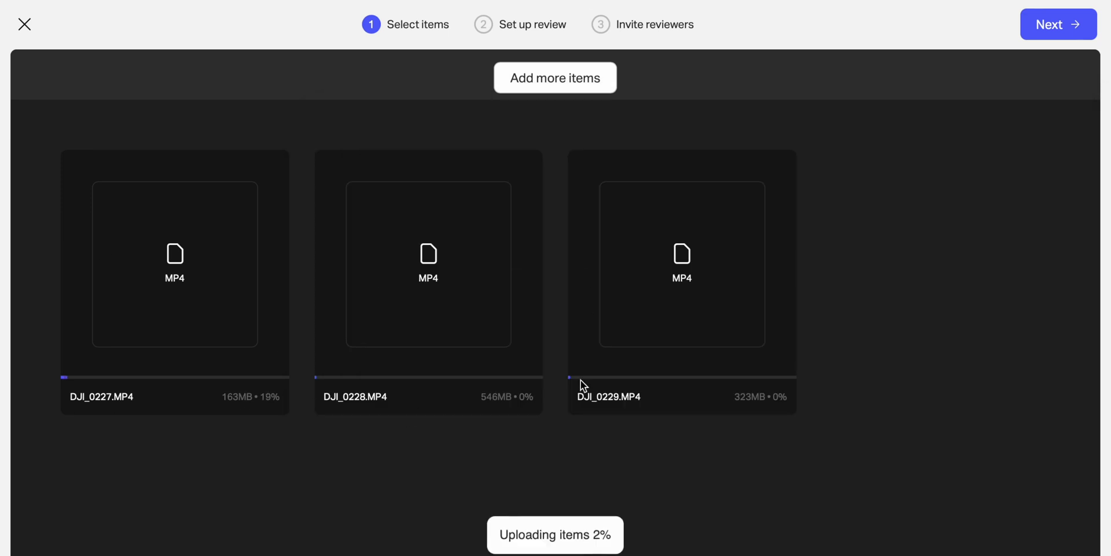
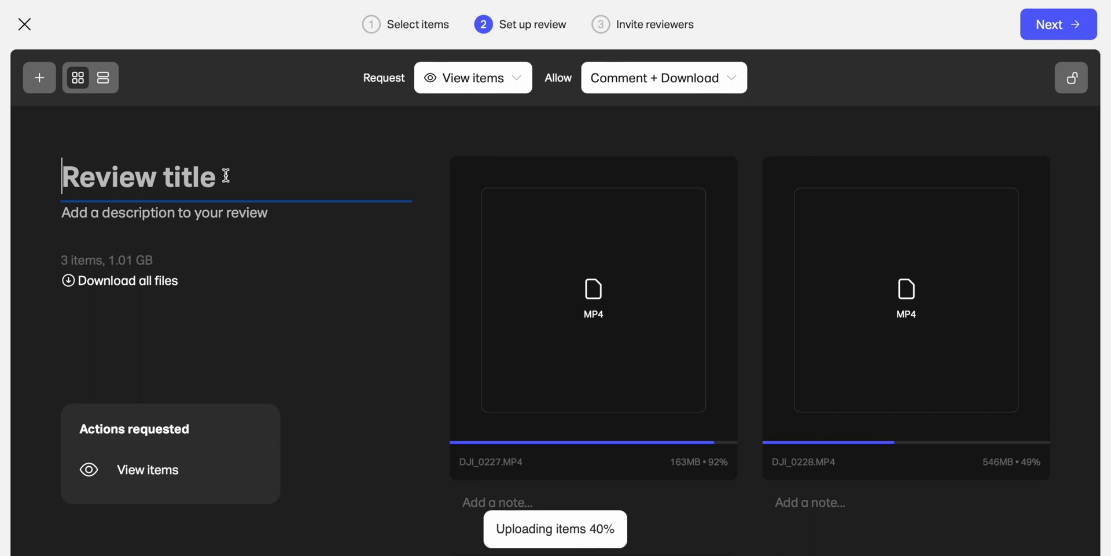
- Title the review 'Version 1 Drone Shots' and open the list of actions to request from reviewers
type("Version")
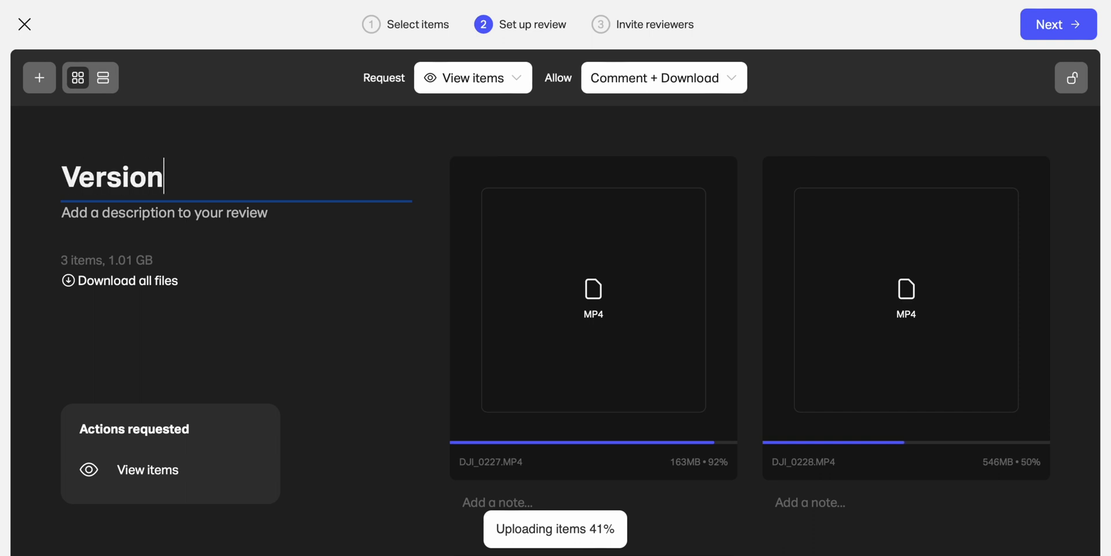
type(" 1 Drone Shots")
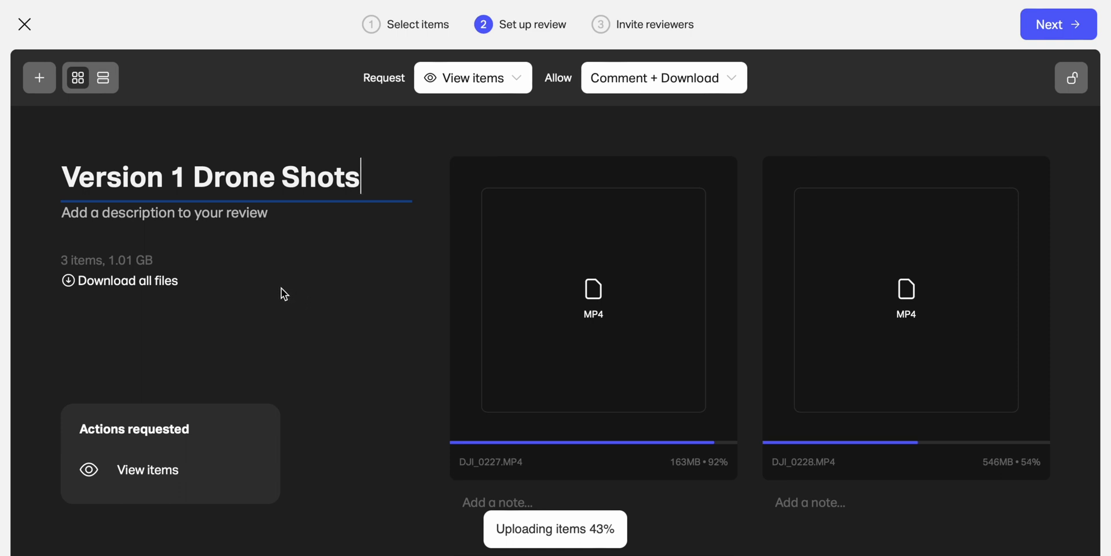
left_click(470, 88)
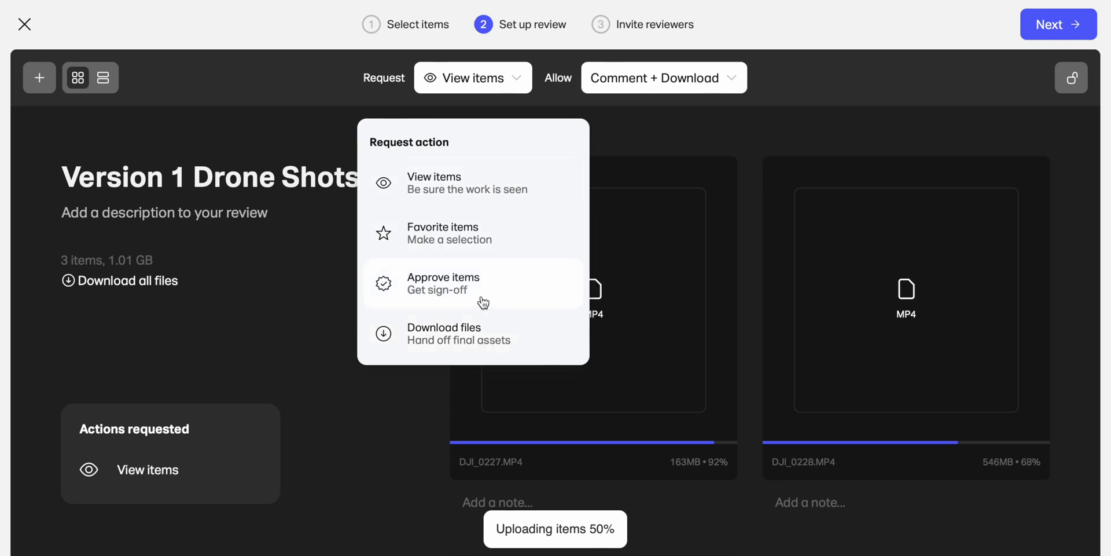
- Request that reviewers approve items, leaving both Comment and Download permissions on
left_click(517, 291)
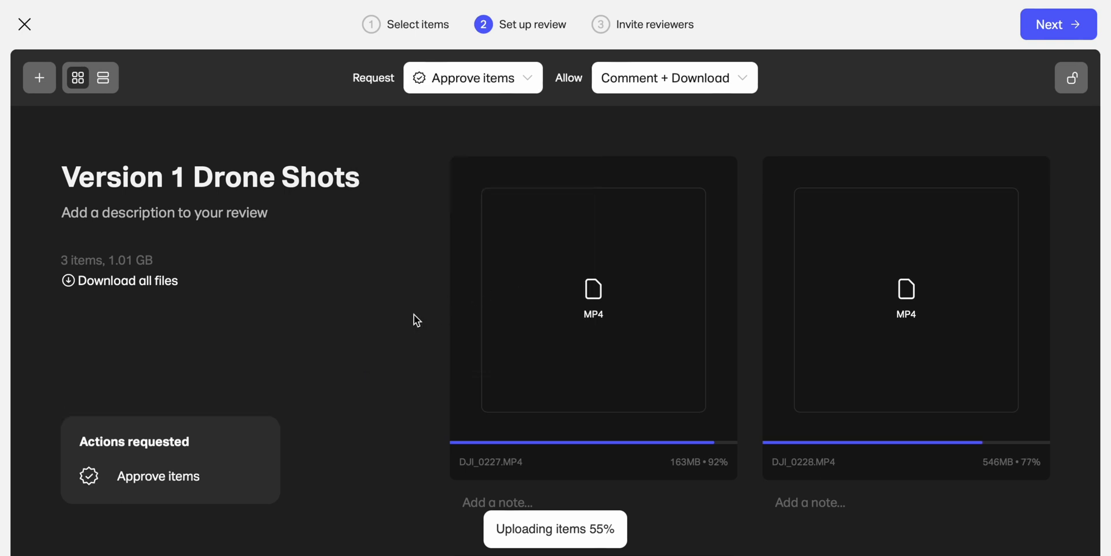
left_click(718, 73)
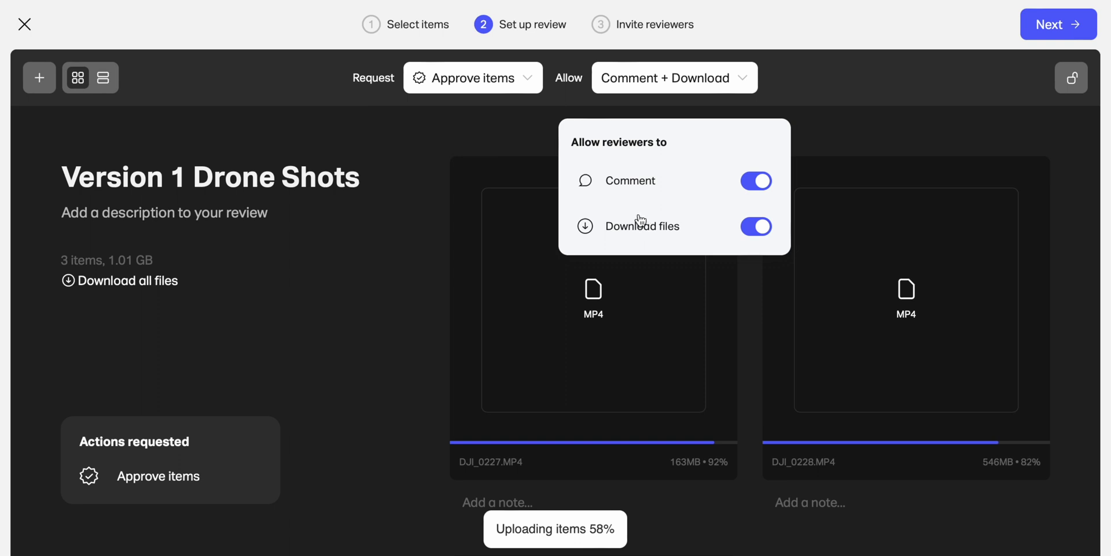
left_click(756, 180)
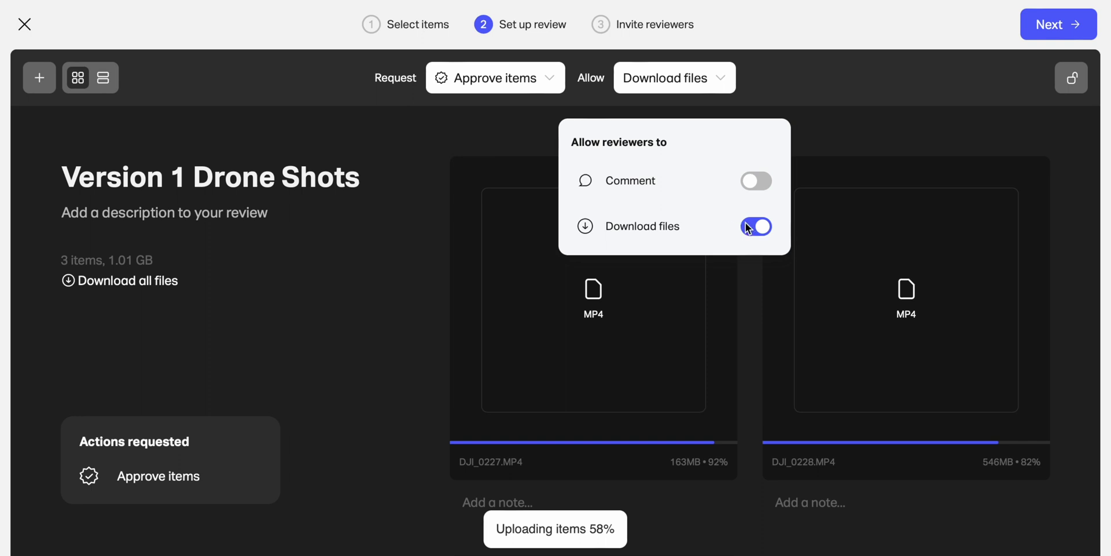
left_click(758, 180)
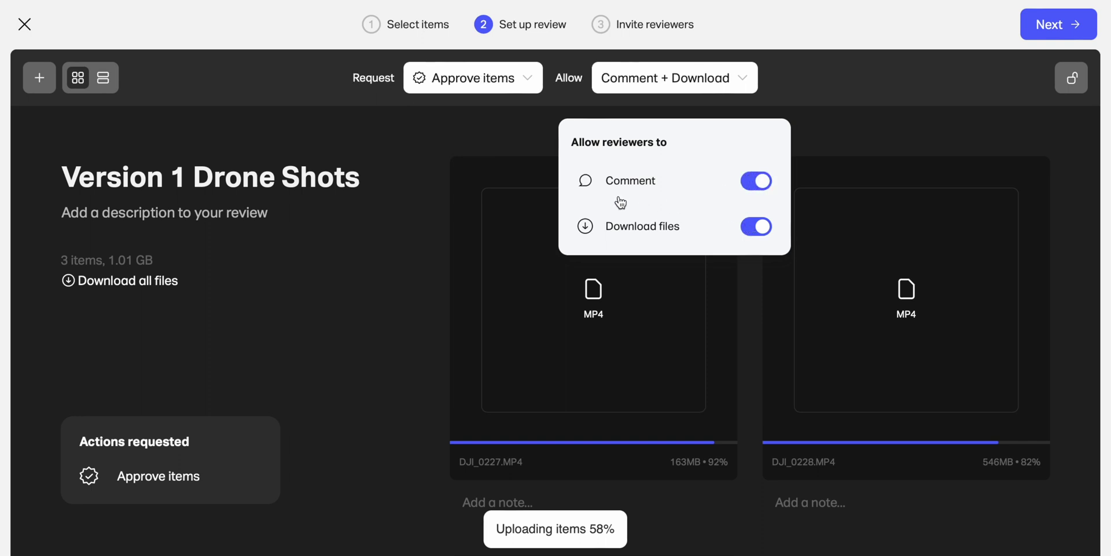
left_click(762, 227)
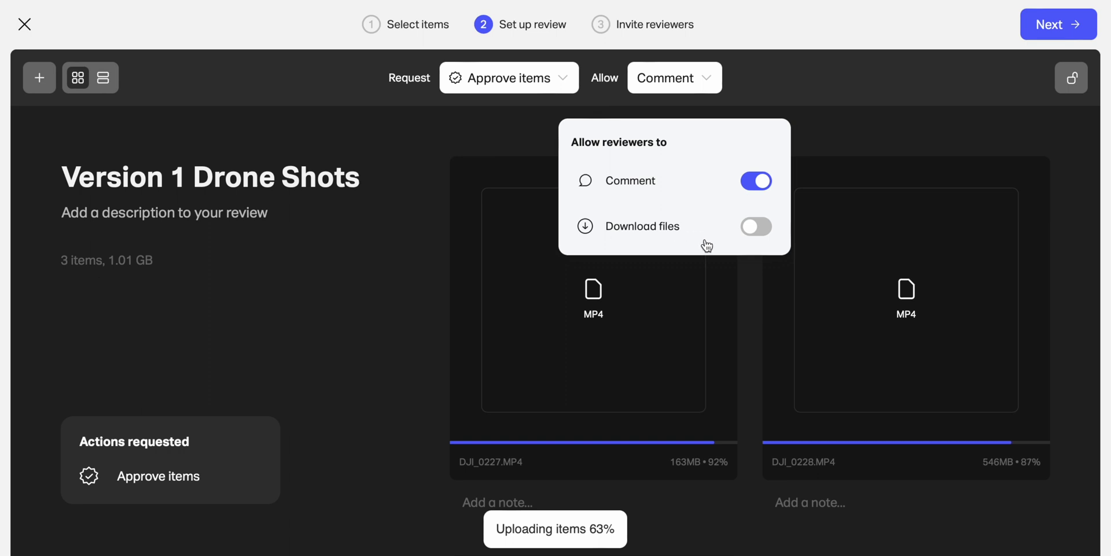
left_click(746, 228)
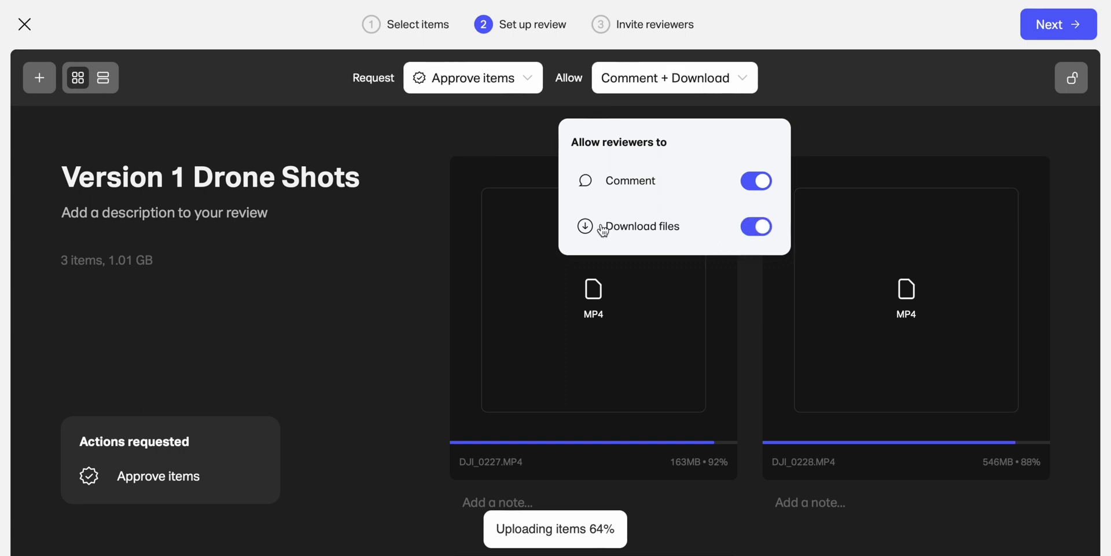
left_click(407, 300)
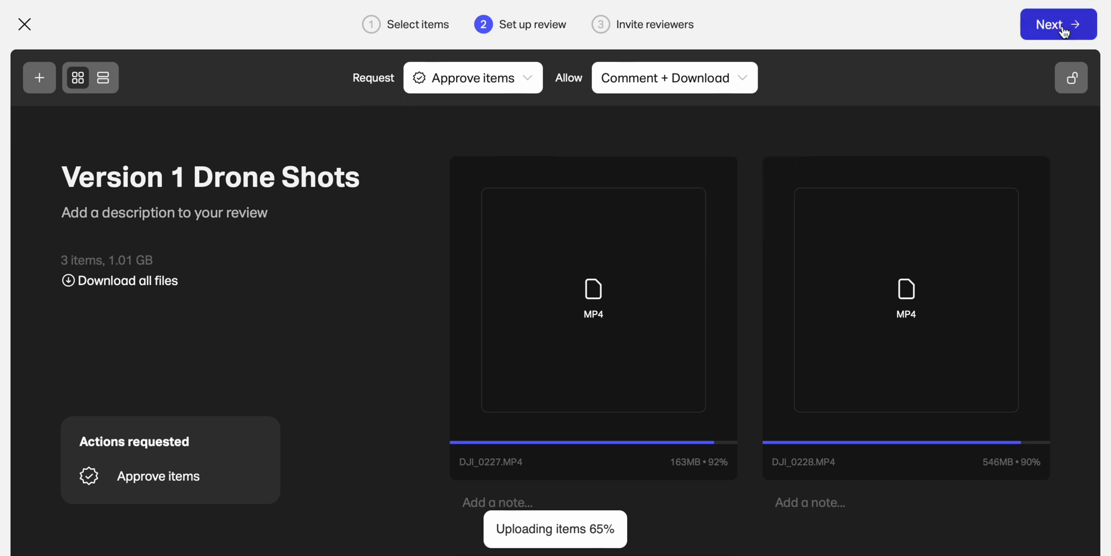
left_click(1058, 24)
- Add the reviewer's e-mail address to the invite list
left_click(926, 225)
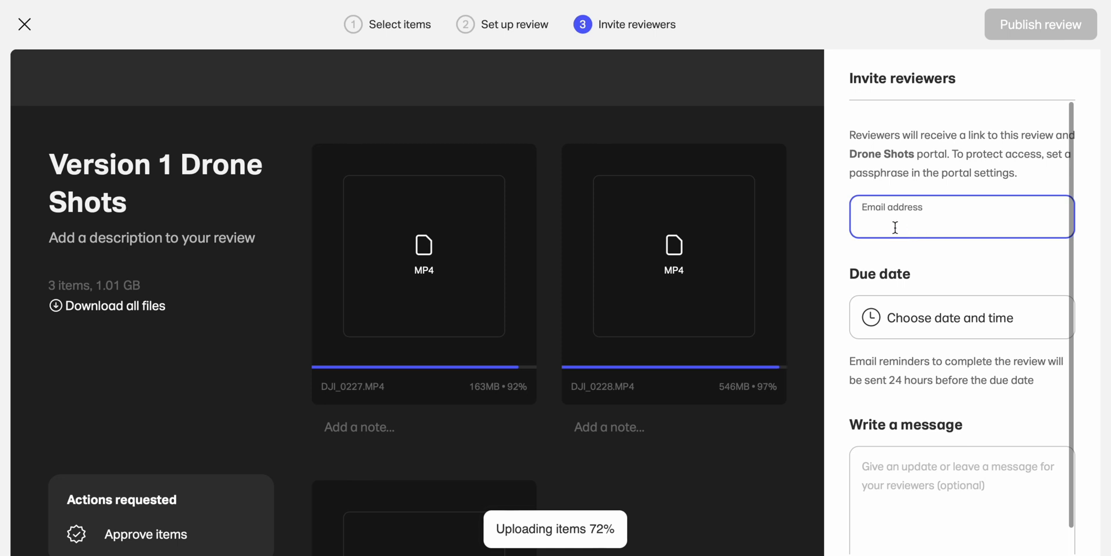
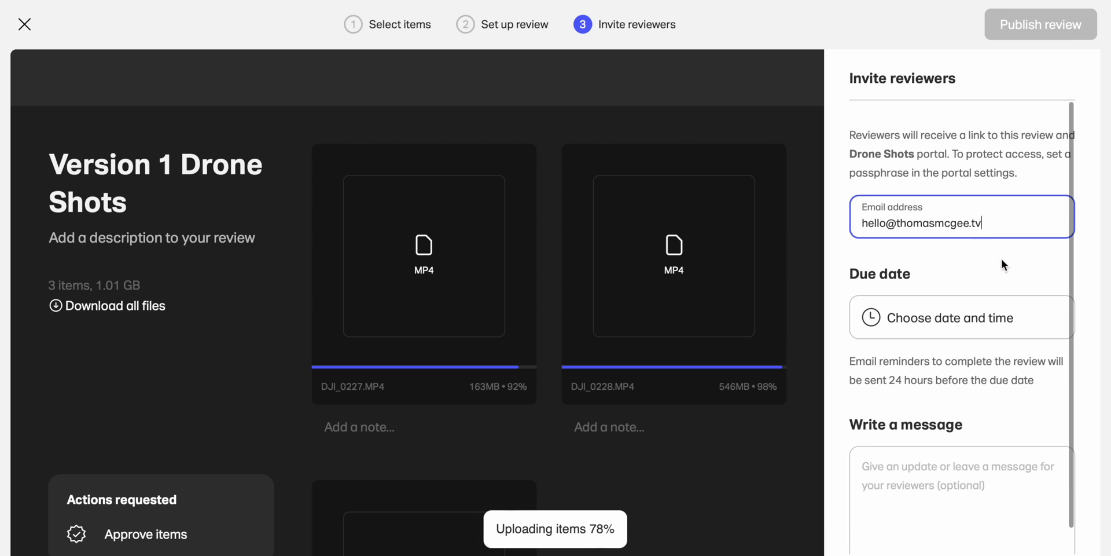
scroll(1001, 264, "down", 1)
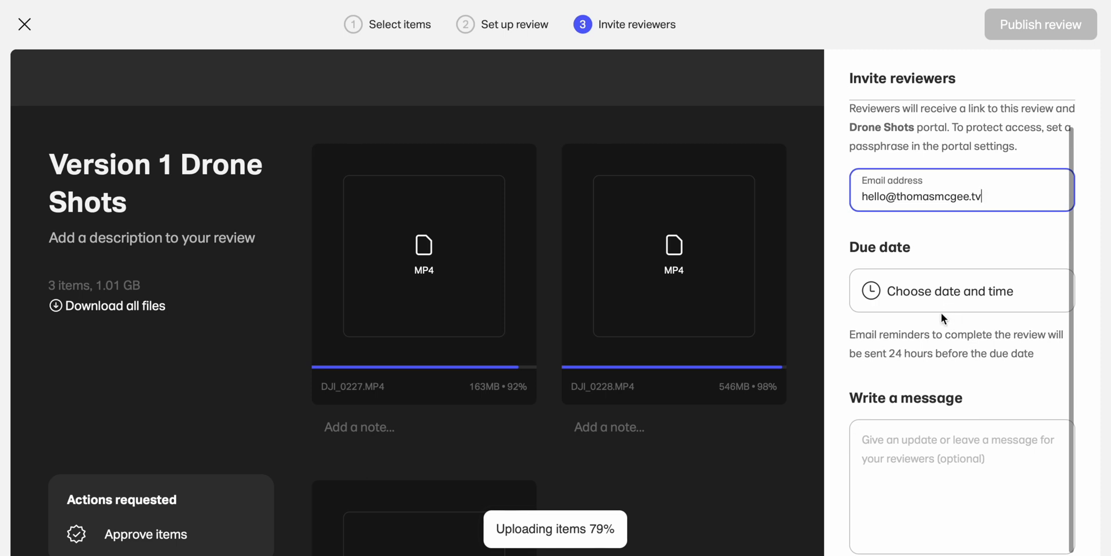
key("Return")
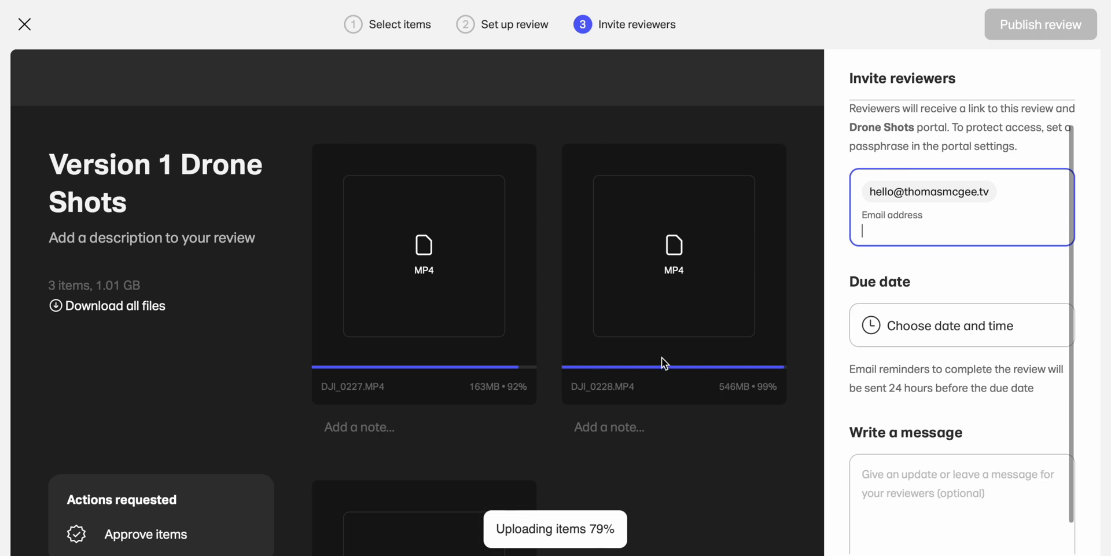
- Leave the due date unset and start writing a message for the reviewers
left_click(932, 327)
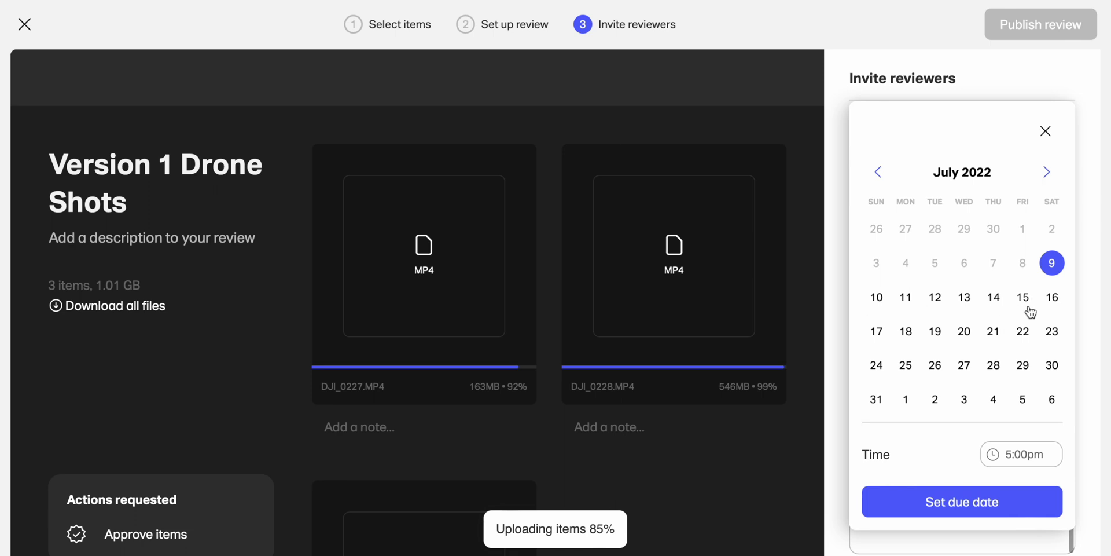
left_click(1045, 132)
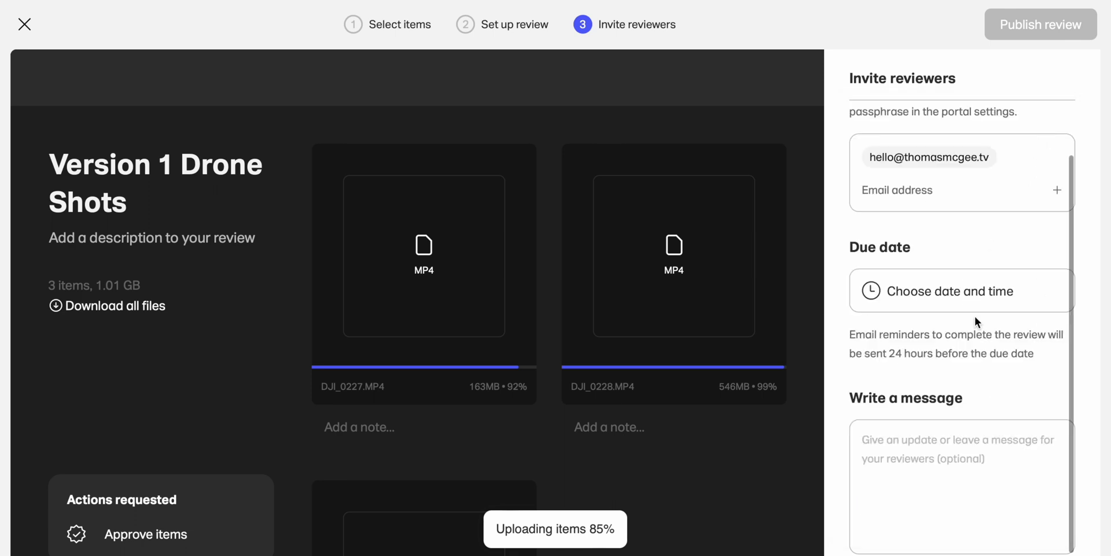
left_click(925, 291)
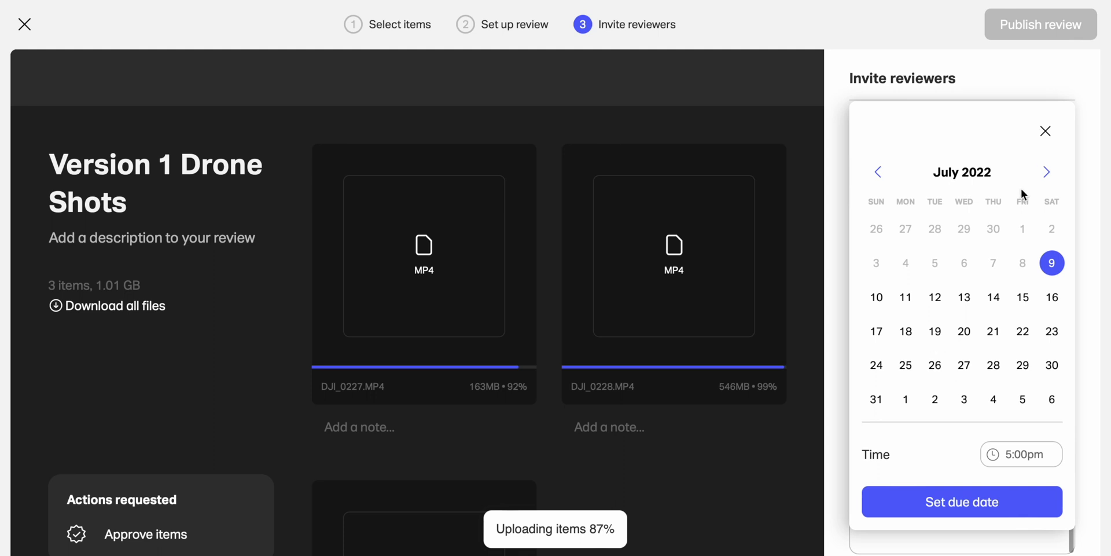
left_click(1045, 130)
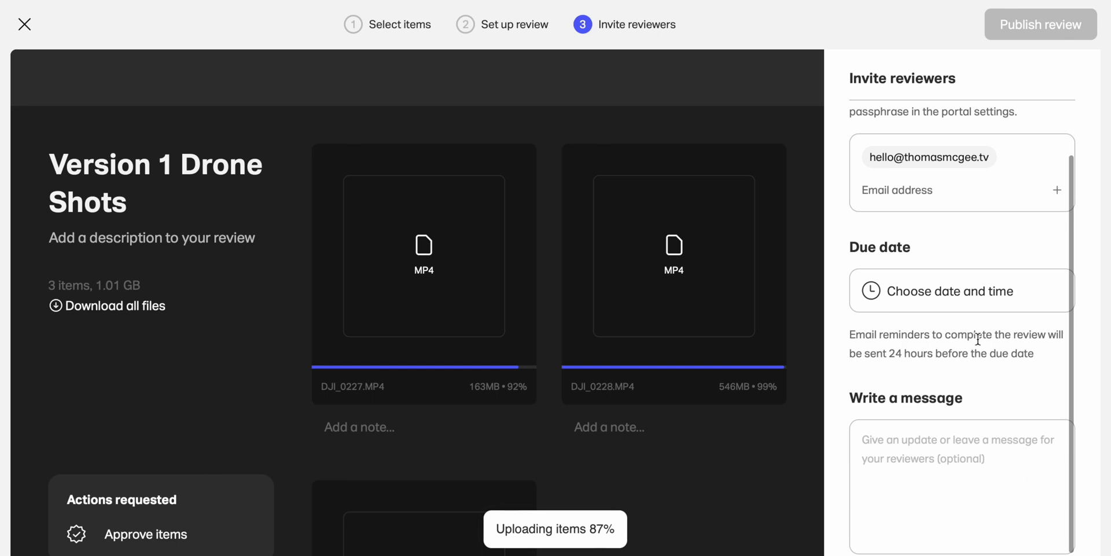
left_click(895, 469)
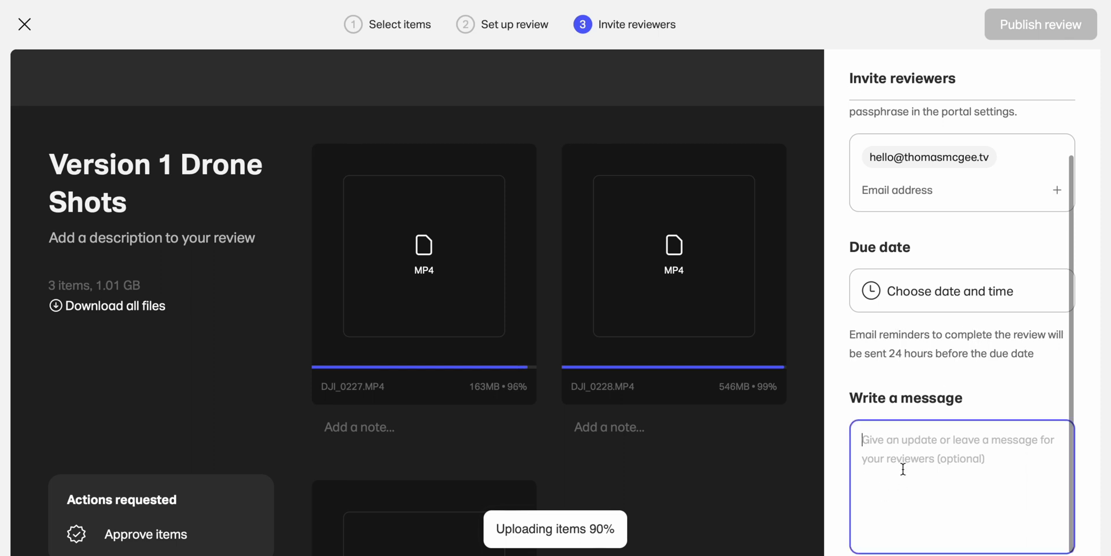
- Write the reviewer message 'Please review drone shots :)' and check the uploading drone clips
type("Please review drone ")
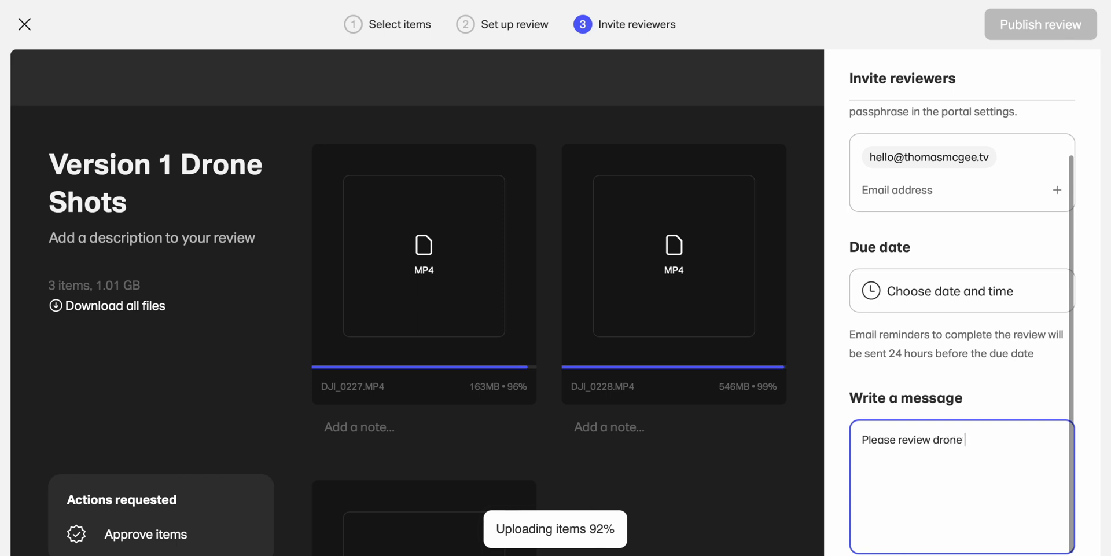
type("shots")
scroll(961, 471, "up", 2)
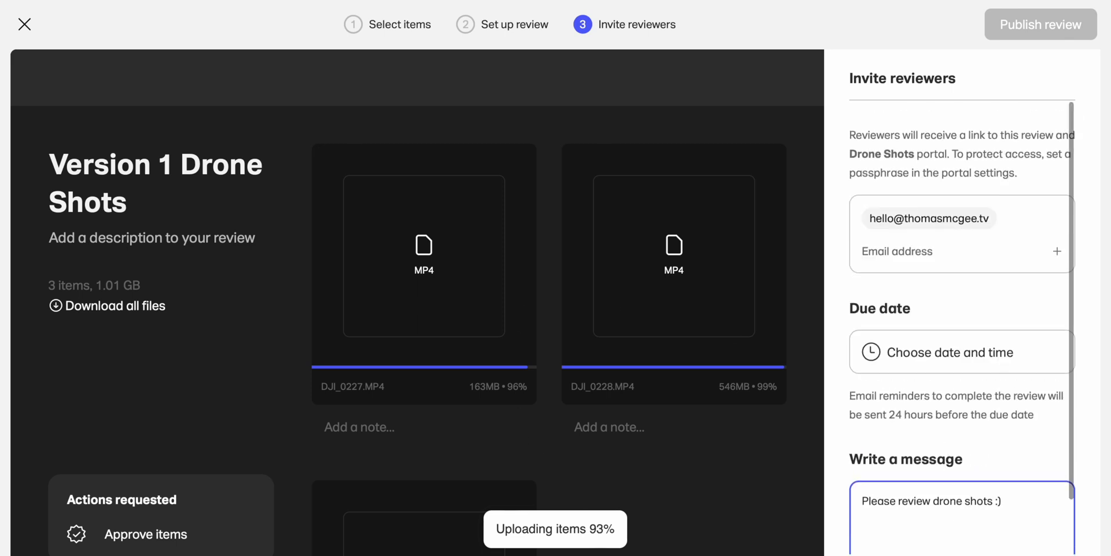
scroll(974, 347, "down", 2)
scroll(572, 318, "down", 5)
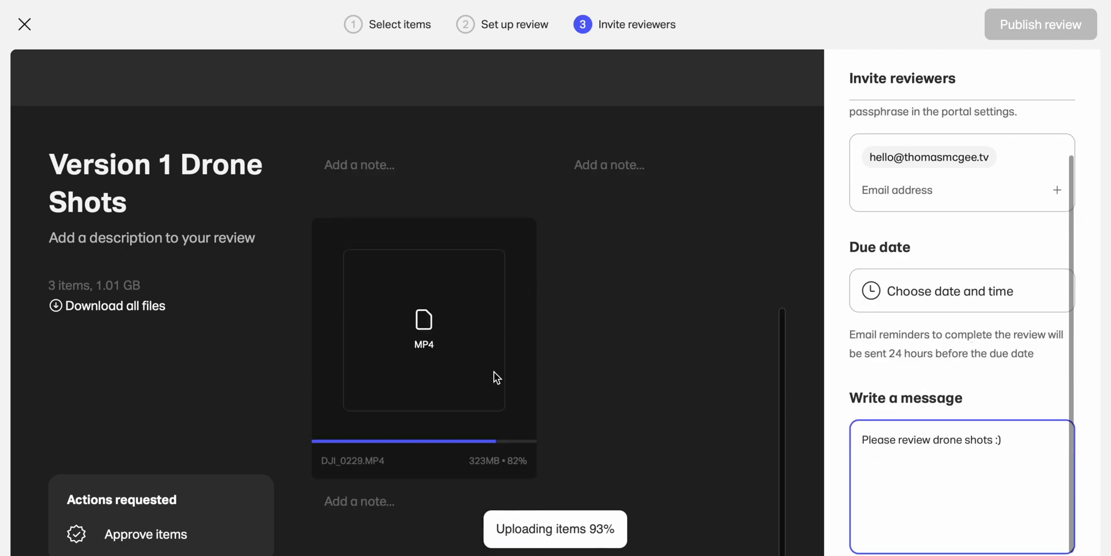
scroll(497, 374, "up", 5)
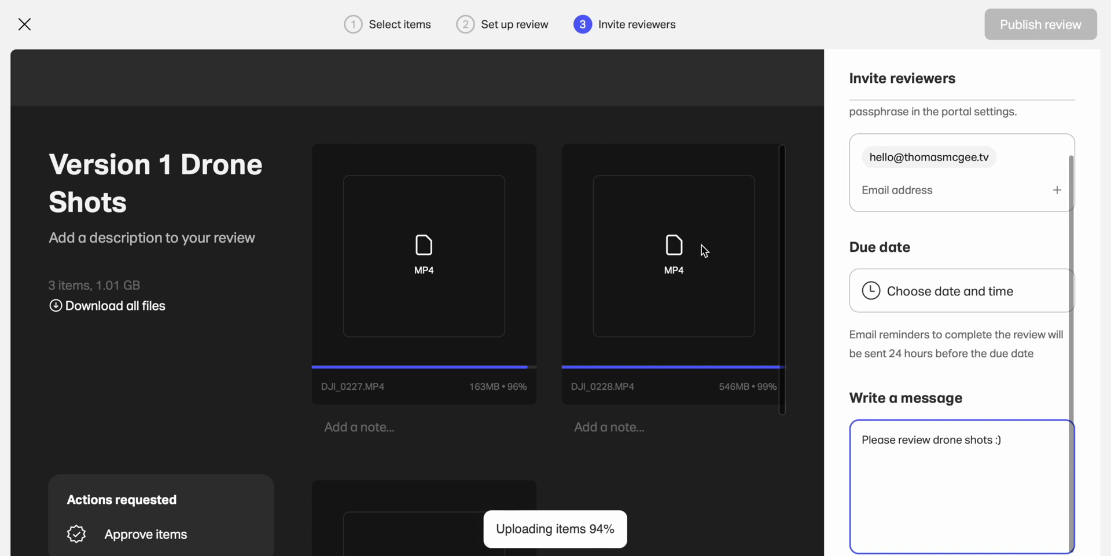
left_click(685, 496)
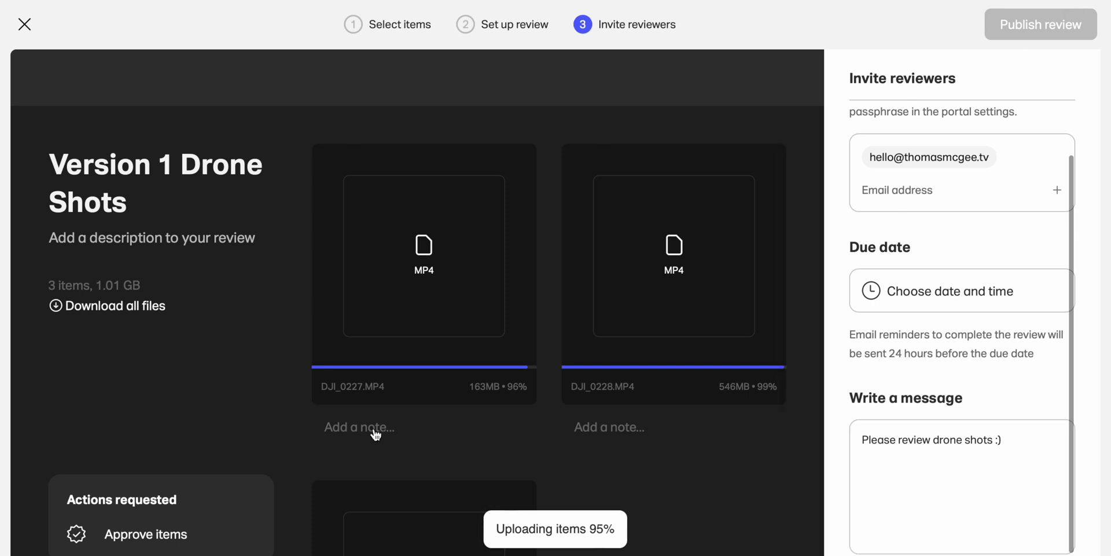
scroll(661, 439, "down", 4)
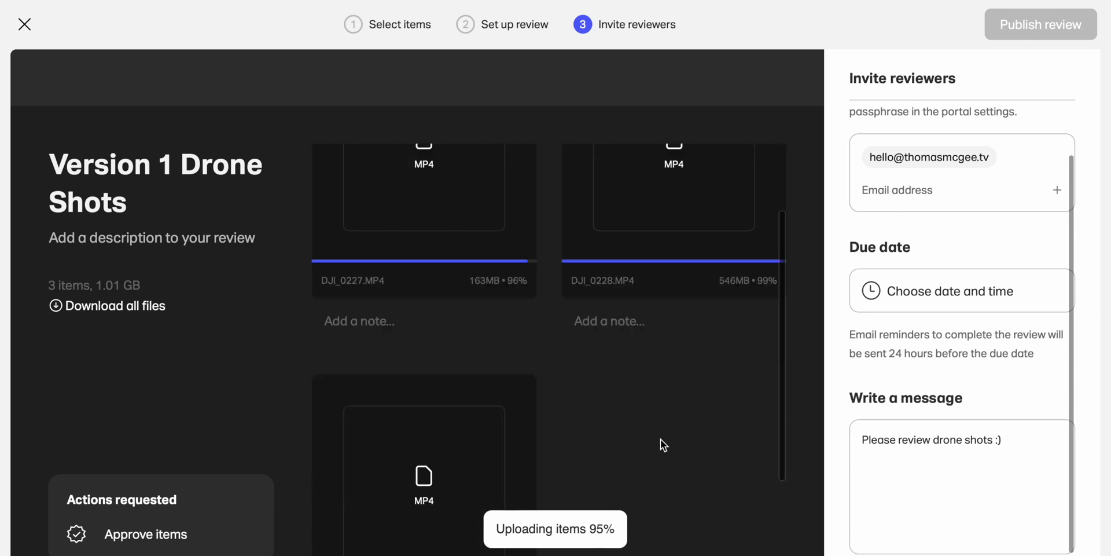
scroll(661, 438, "up", 3)
- Add the note 'This one is cool :)' to the DJI_0227 clip
left_click(365, 380)
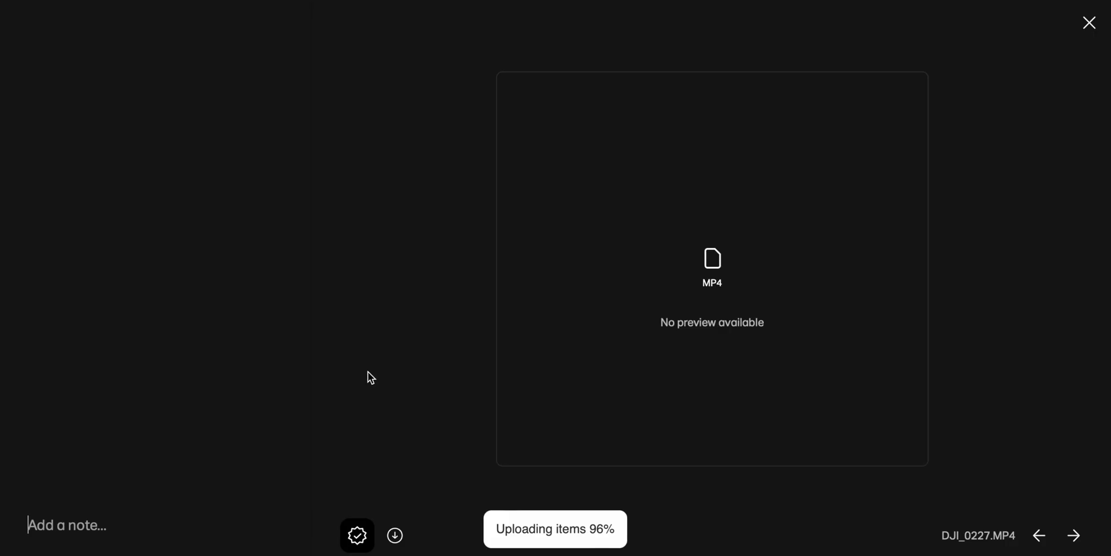
type("This one is cool :)")
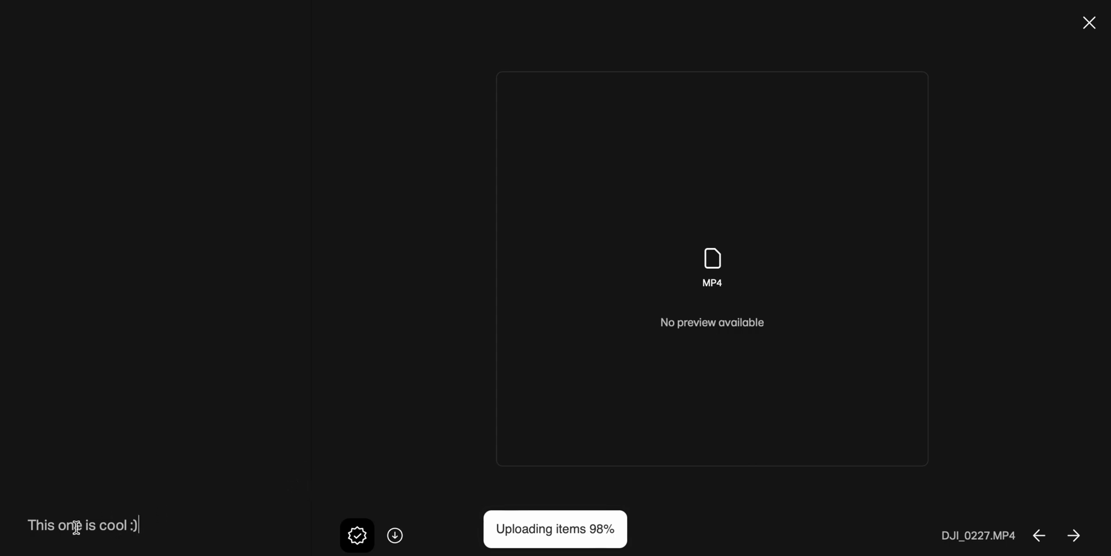
left_click(1089, 22)
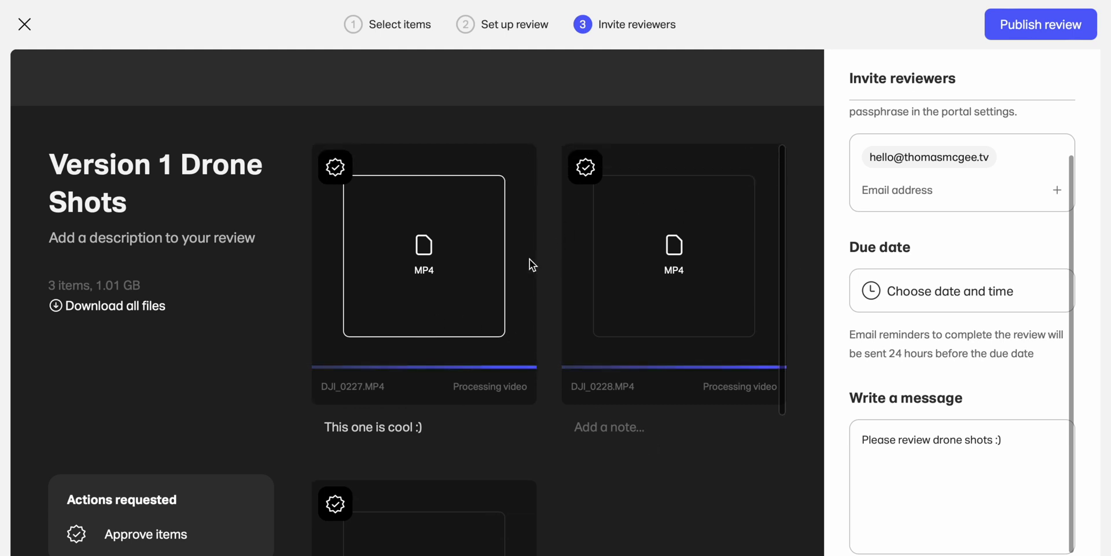
- Move DJI_0228 ahead of DJI_0227 and publish the Version 1 Drone Shots review
scroll(684, 453, "down", 2)
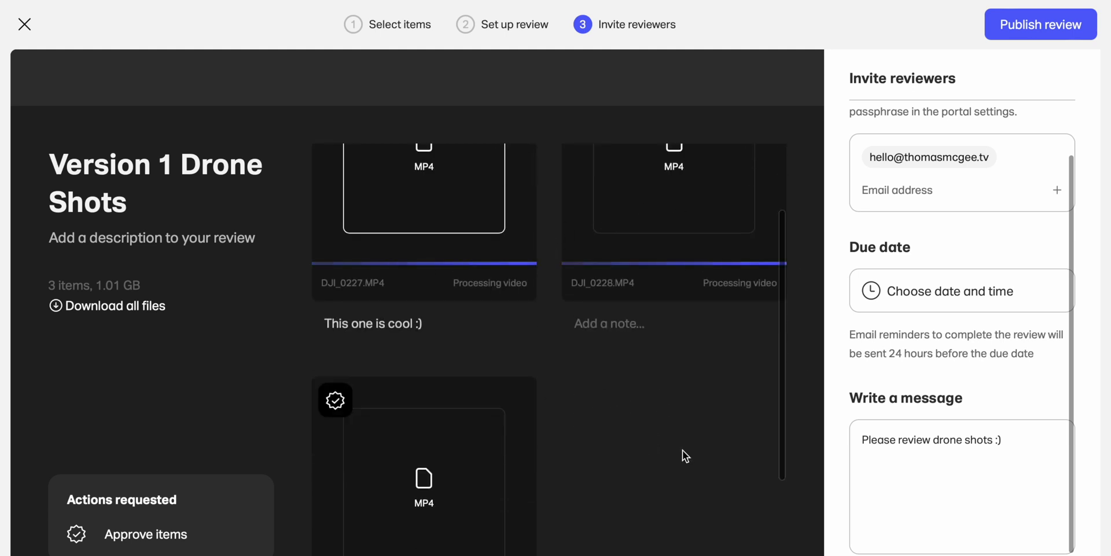
scroll(679, 445, "up", 2)
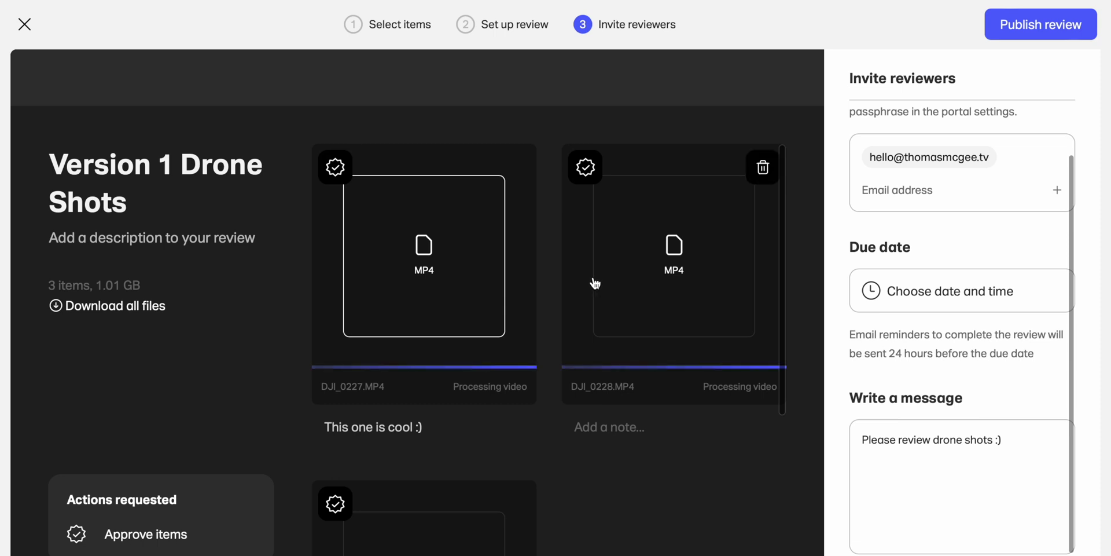
left_click_drag(577, 248, 320, 238)
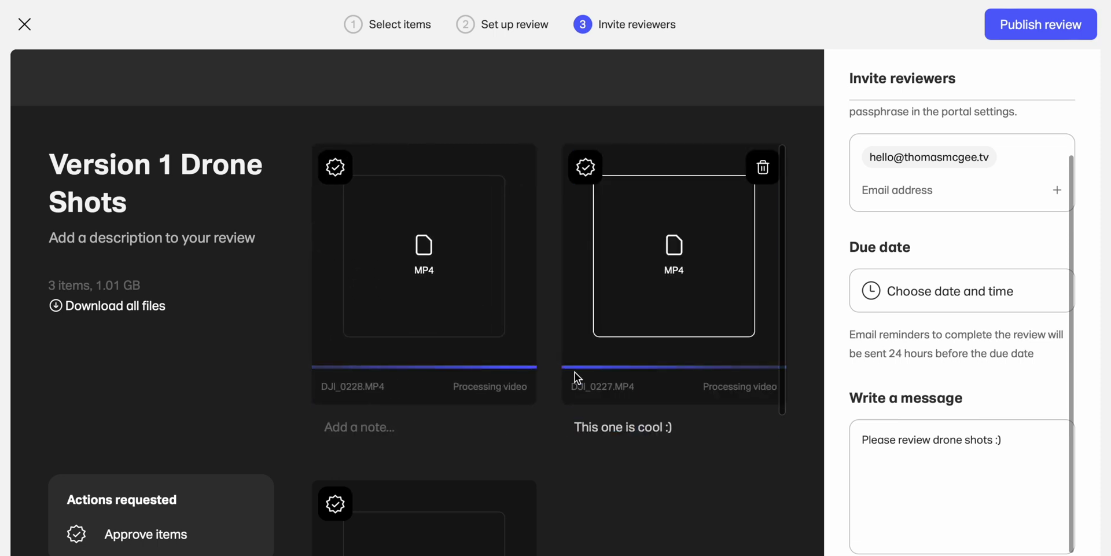
scroll(574, 373, "down", 4)
scroll(648, 362, "up", 4)
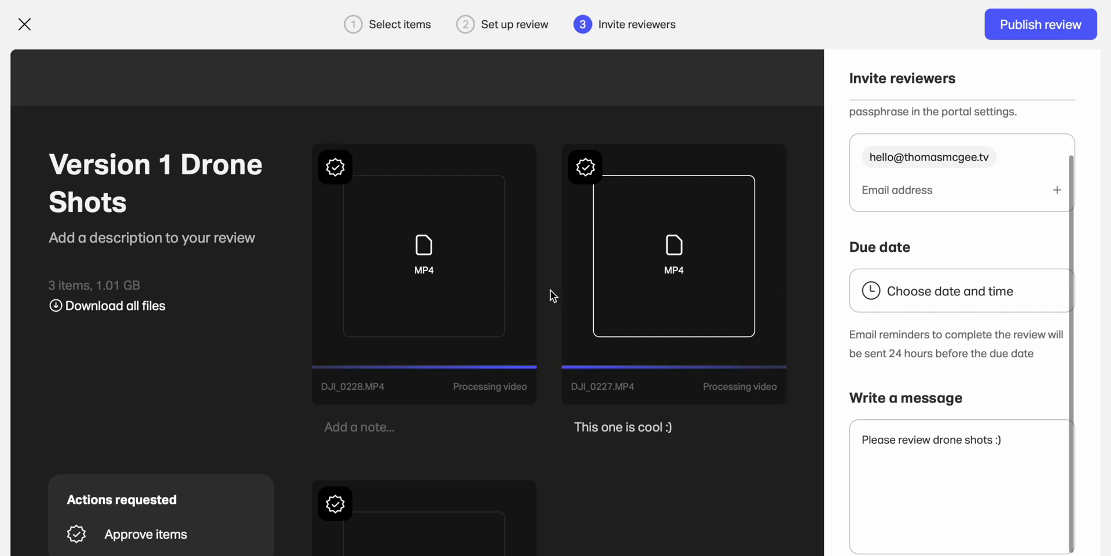
mouse_move(640, 370)
scroll(640, 370, "down", 5)
scroll(694, 266, "up", 5)
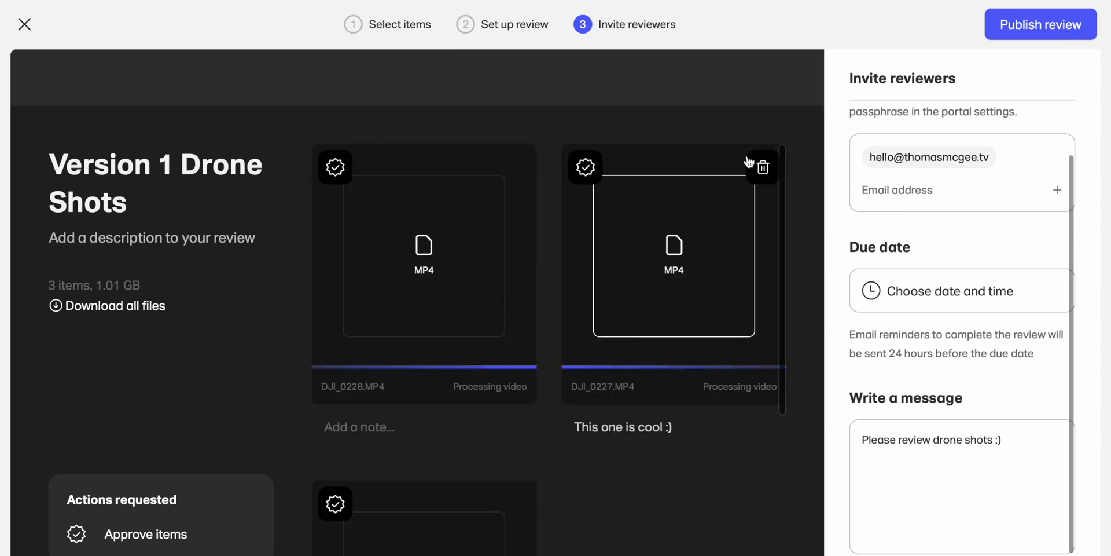
left_click(1057, 29)
- Open the Version 1 Drone Shots report from the Review status panel
scroll(342, 273, "down", 6)
scroll(342, 272, "up", 6)
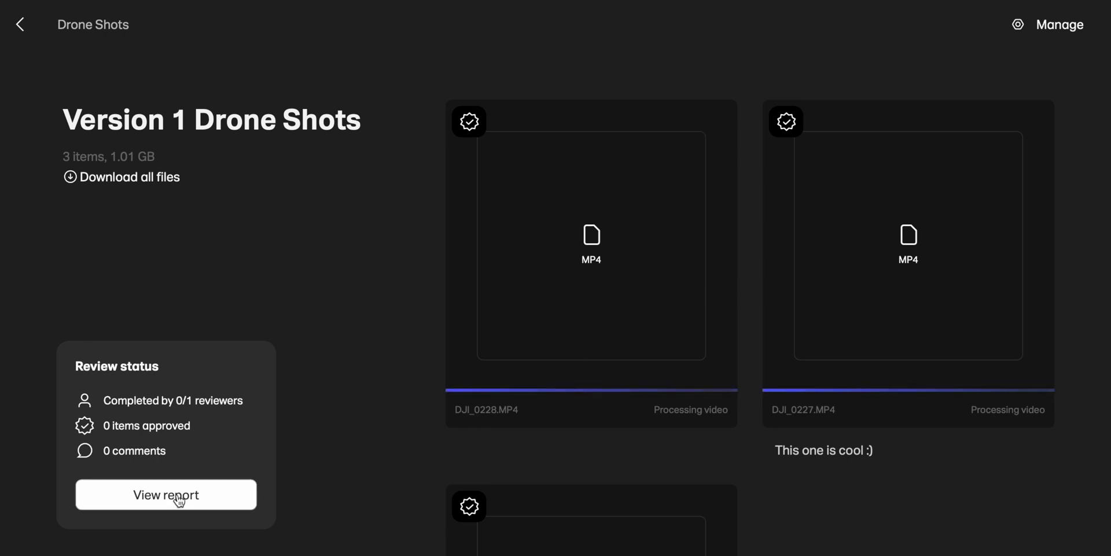
left_click(225, 499)
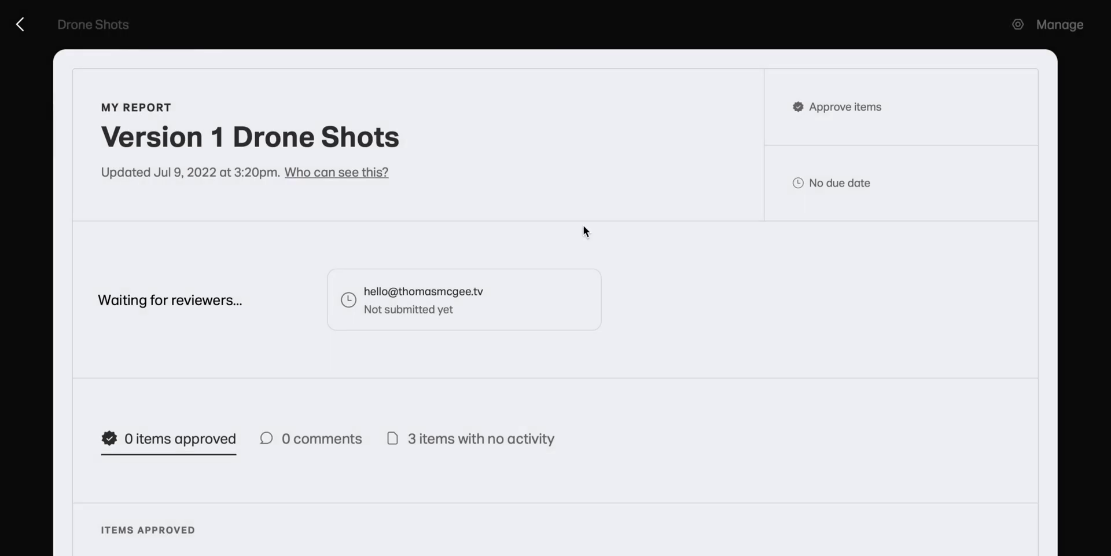
scroll(318, 501, "down", 3)
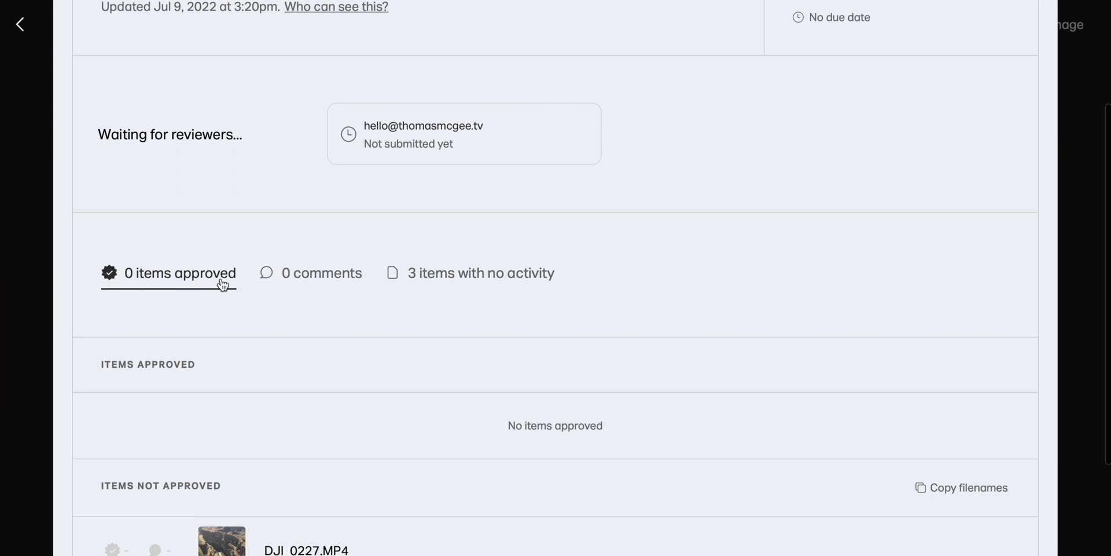
left_click(323, 279)
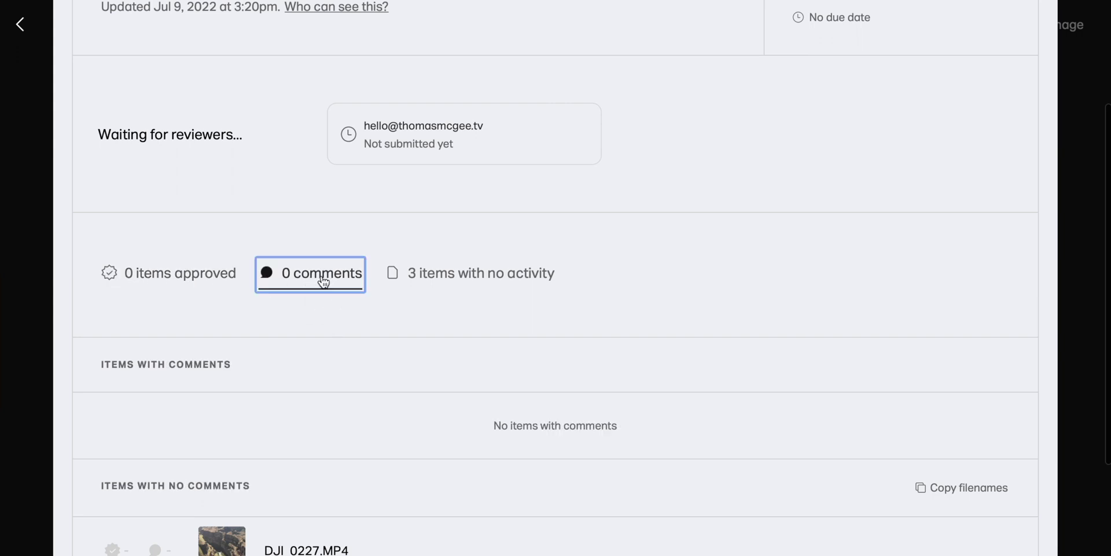
left_click(507, 275)
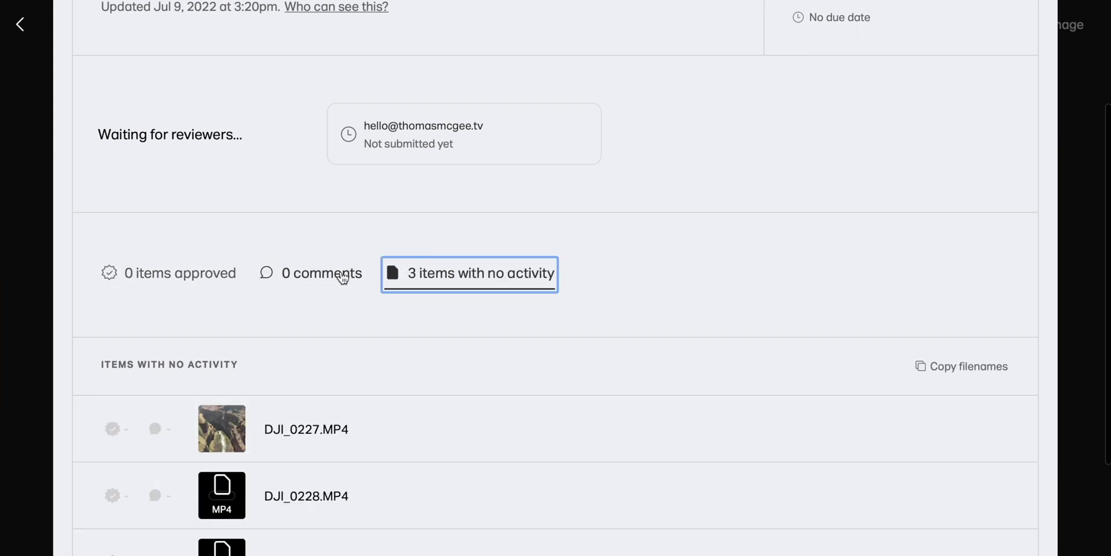
left_click(173, 274)
scroll(350, 338, "down", 3)
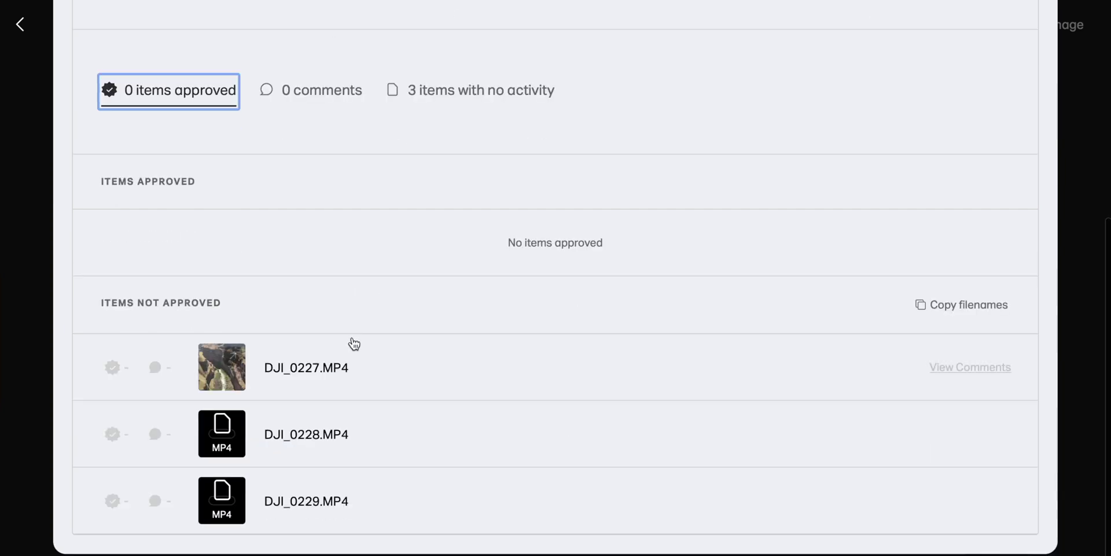
mouse_move(228, 395)
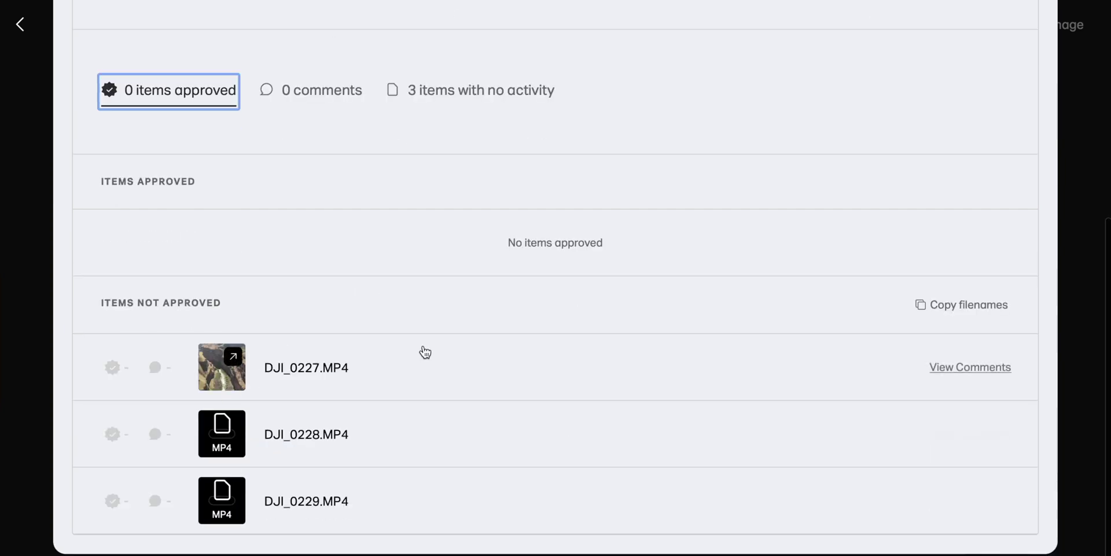
scroll(397, 412, "up", 5)
left_click(360, 28)
- Open DJI_0227 from the Drone Shots collection and start a comment at 00:00
left_click(22, 28)
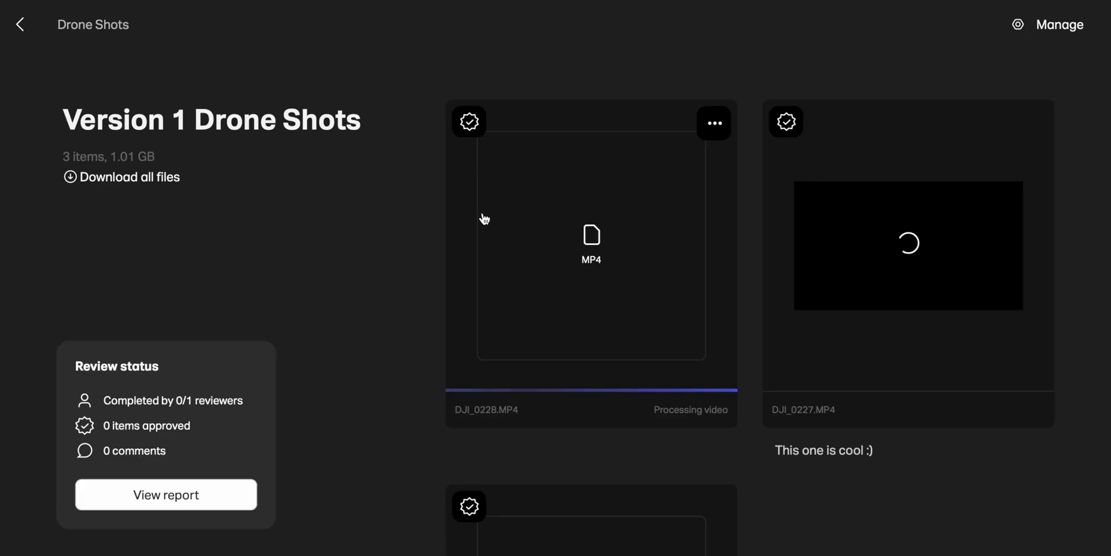
scroll(787, 401, "down", 4)
scroll(784, 397, "up", 4)
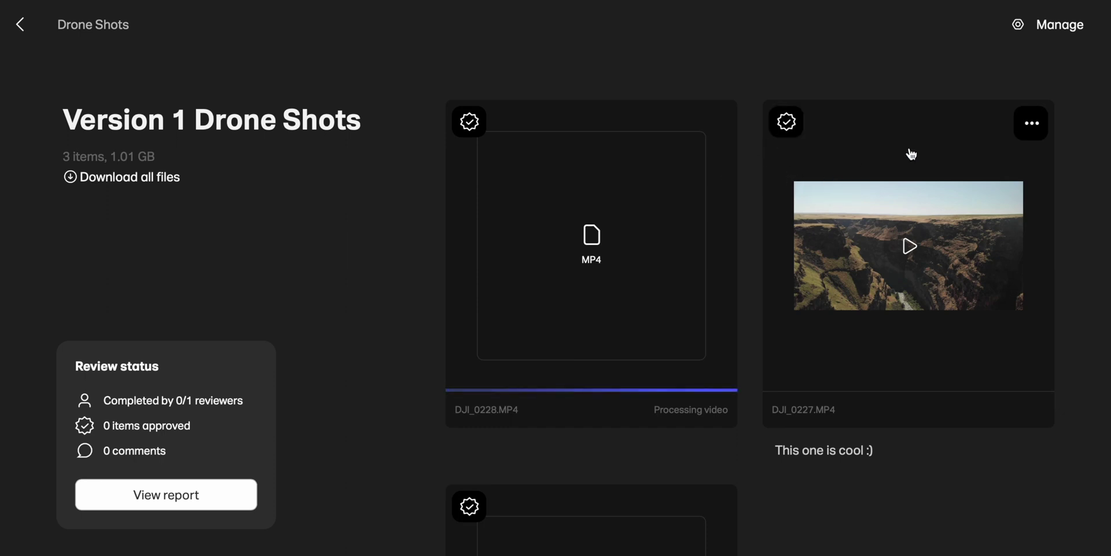
left_click(863, 229)
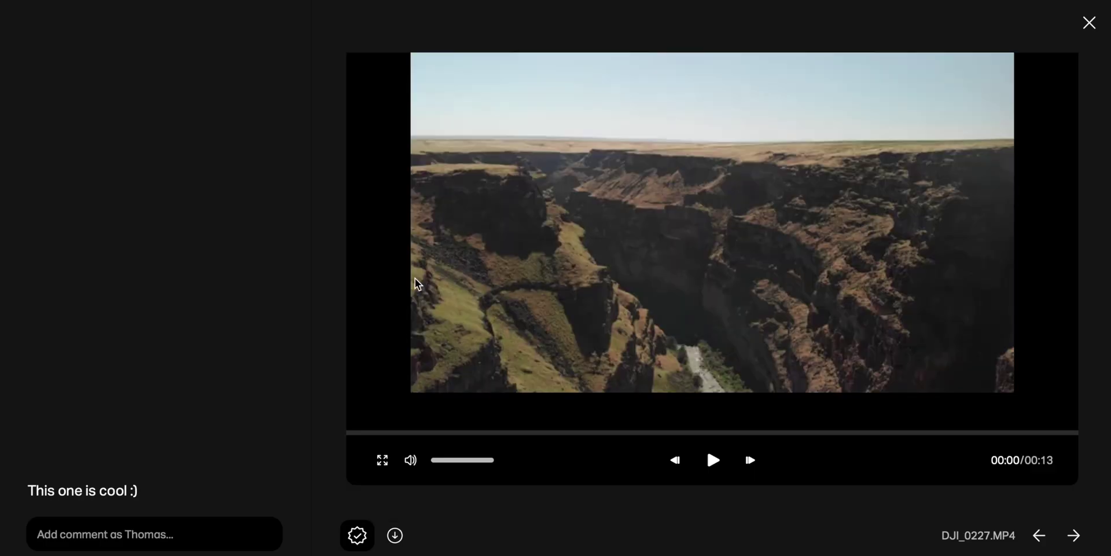
left_click(357, 537)
left_click(139, 535)
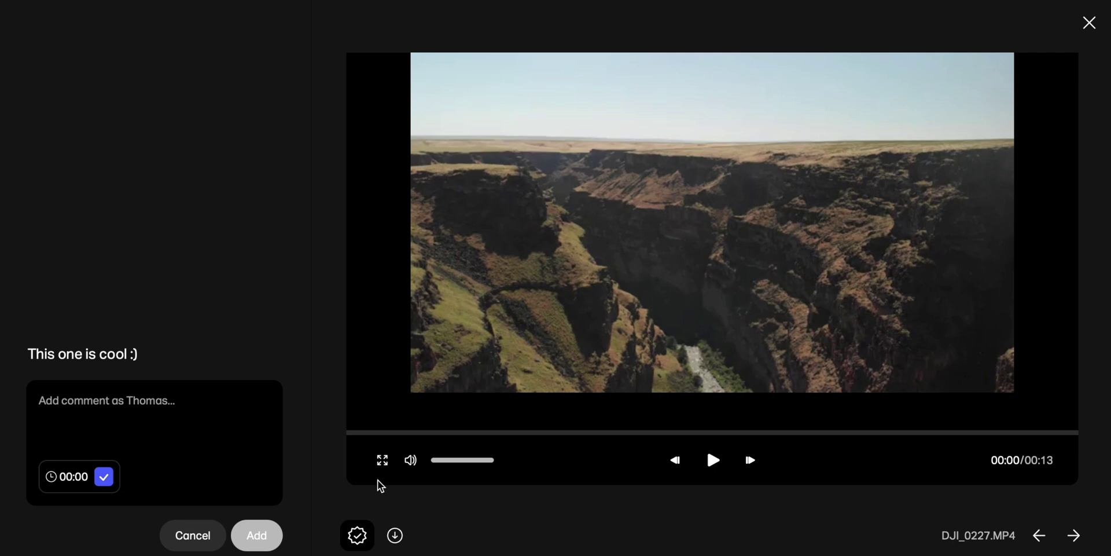
- Post the comment 'Add some text!' at 00:05 on DJI_0227, then close the viewer
left_click(714, 461)
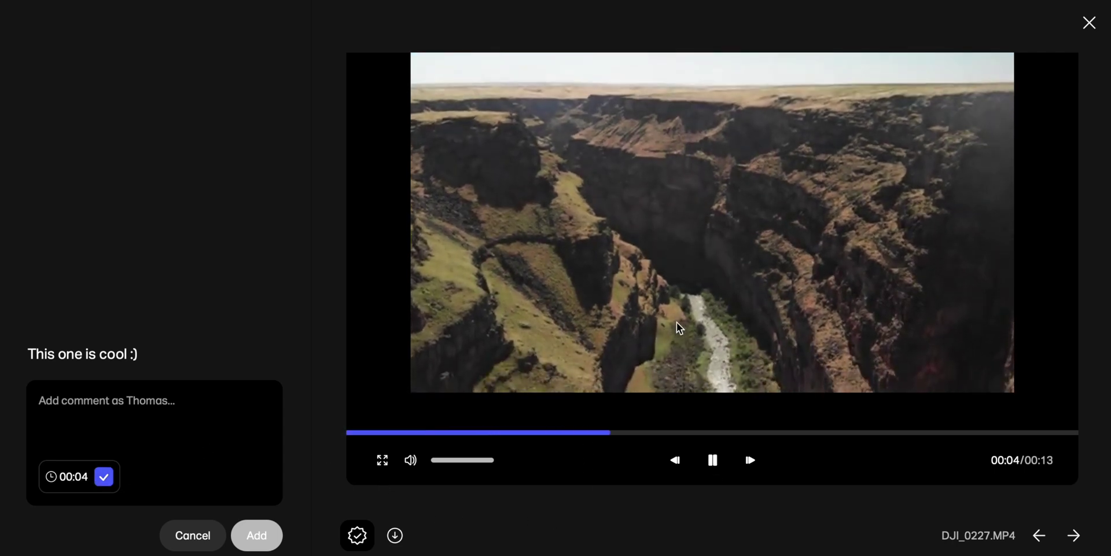
left_click(713, 459)
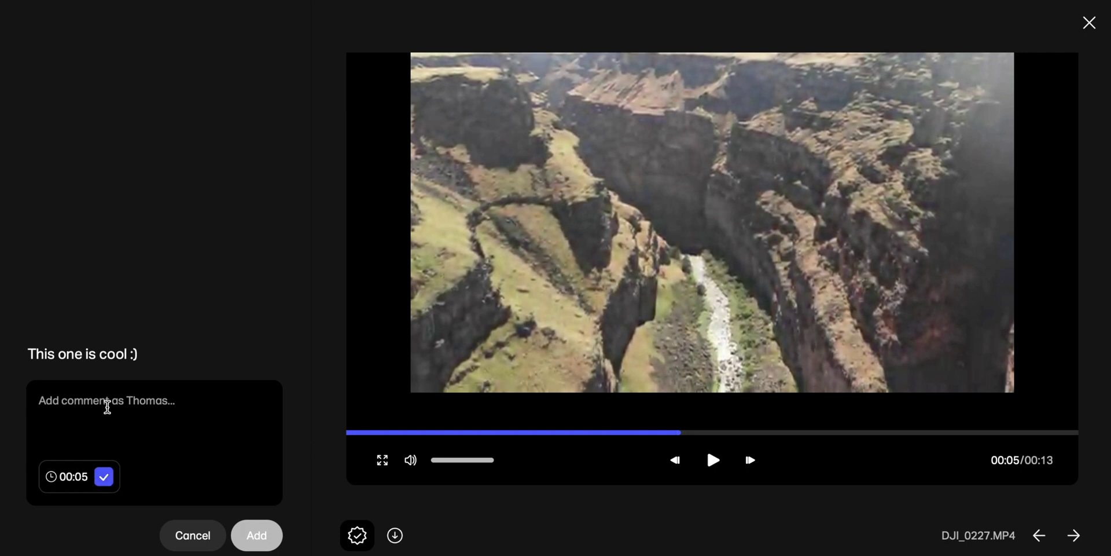
type("Add some text!")
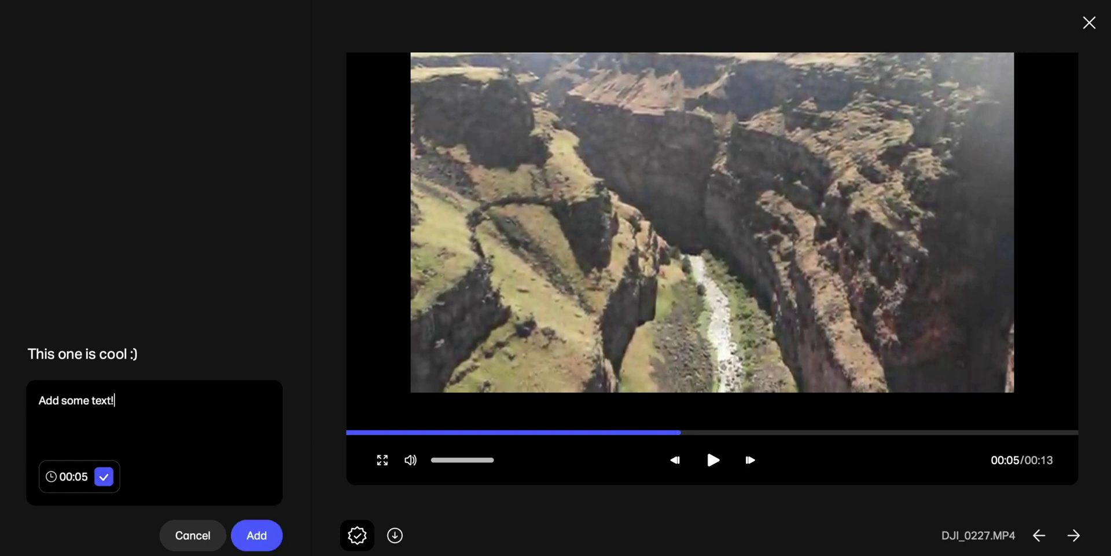
left_click(255, 534)
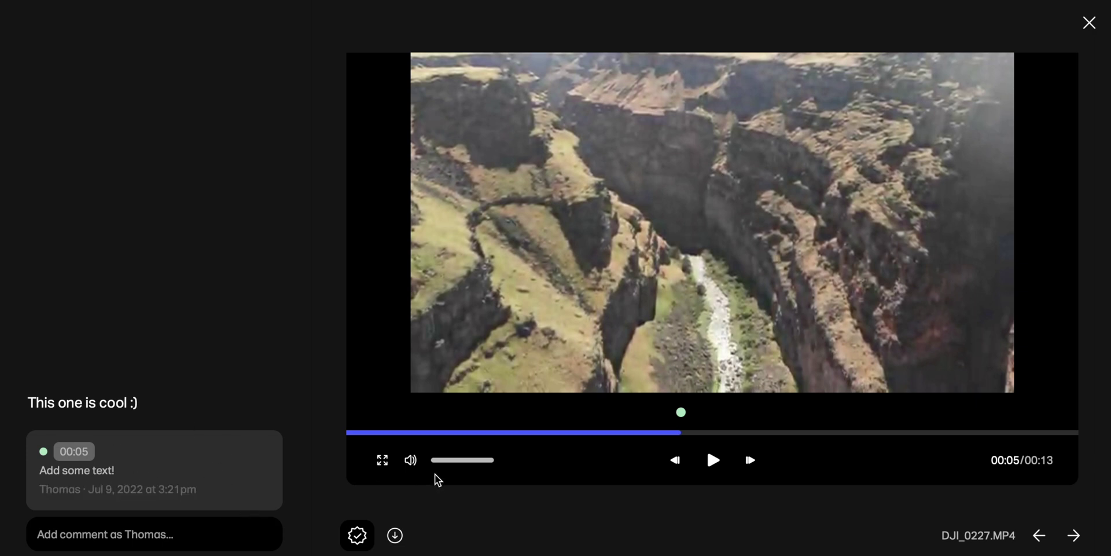
mouse_move(435, 474)
left_click(1089, 22)
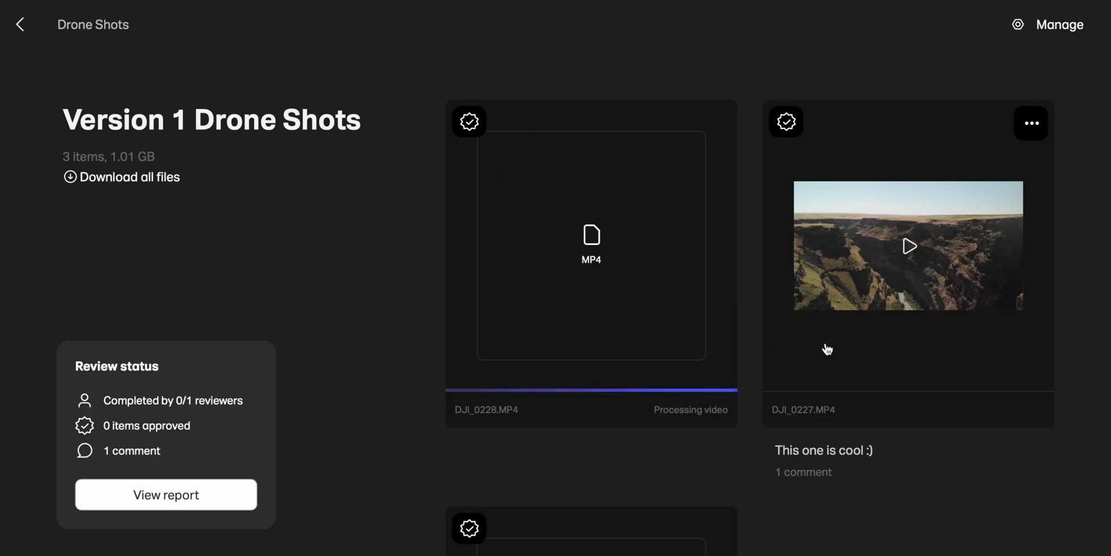
- Scroll the Drone Shots portal page down to the footer showing its share link
scroll(825, 343, "down", 5)
scroll(825, 342, "up", 5)
scroll(714, 354, "down", 4)
scroll(714, 354, "up", 4)
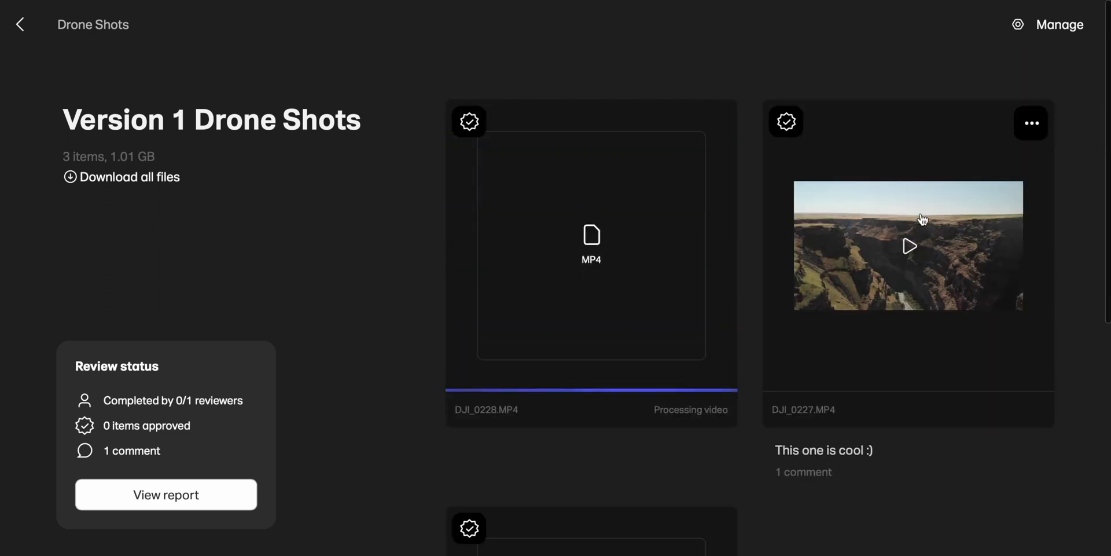
scroll(898, 331, "down", 2)
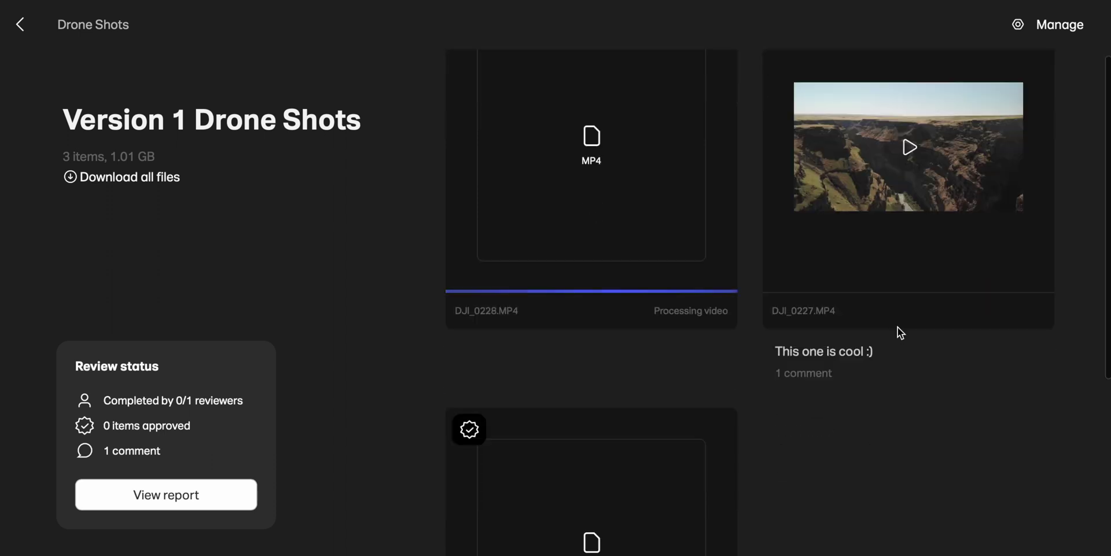
scroll(899, 332, "down", 1)
scroll(899, 332, "up", 2)
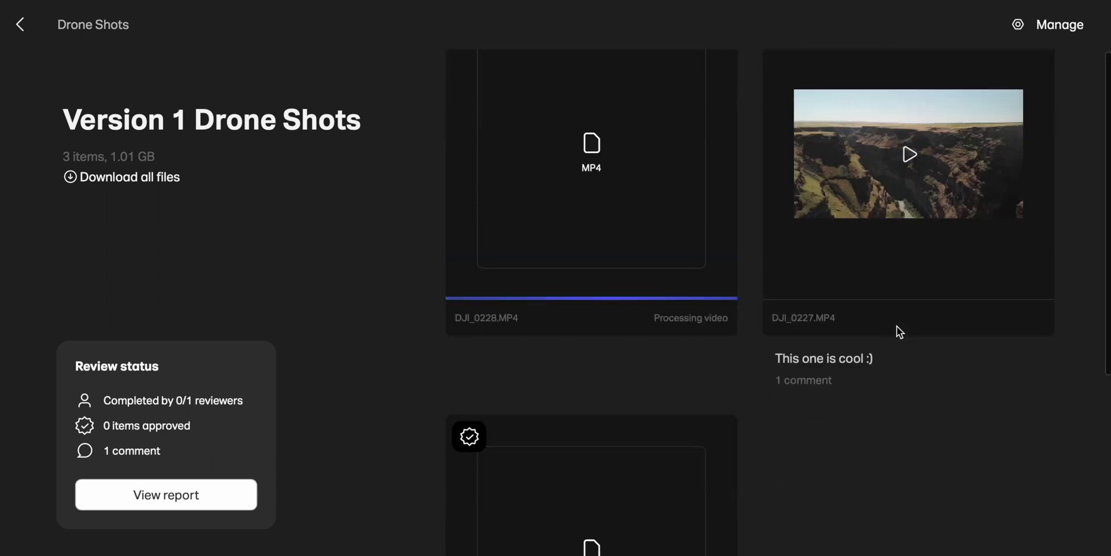
scroll(896, 326, "up", 3)
scroll(892, 330, "down", 1)
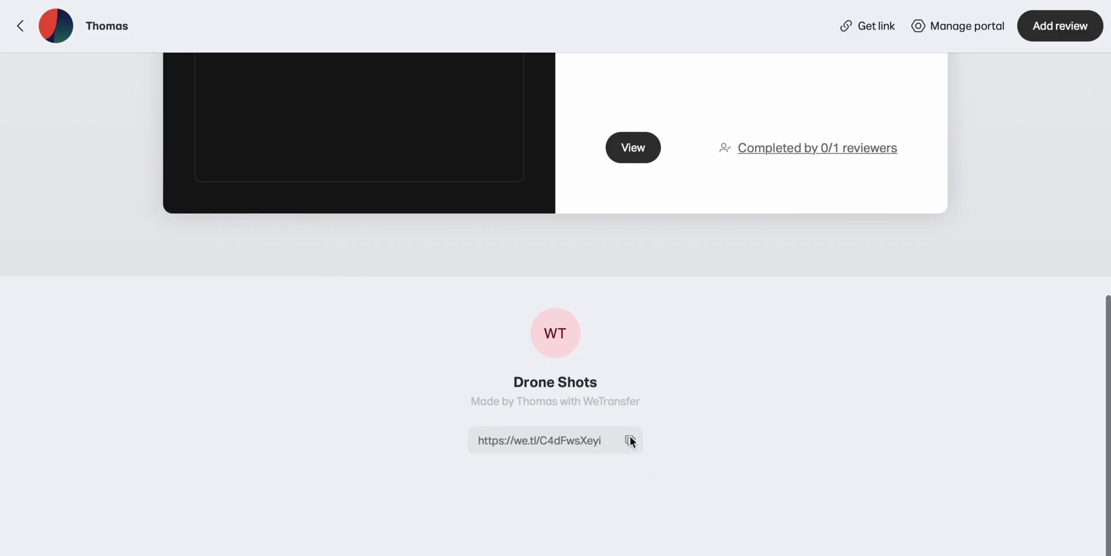
- Copy the Drone Shots share link and return to WeTransfer's main upload page
left_click(584, 439)
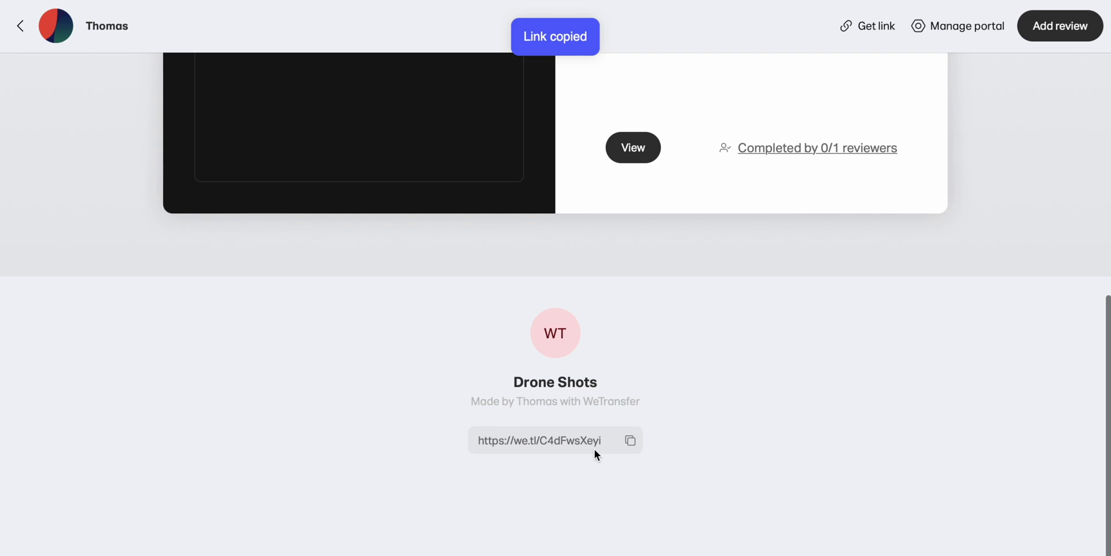
scroll(637, 456, "up", 2)
scroll(644, 457, "up", 10)
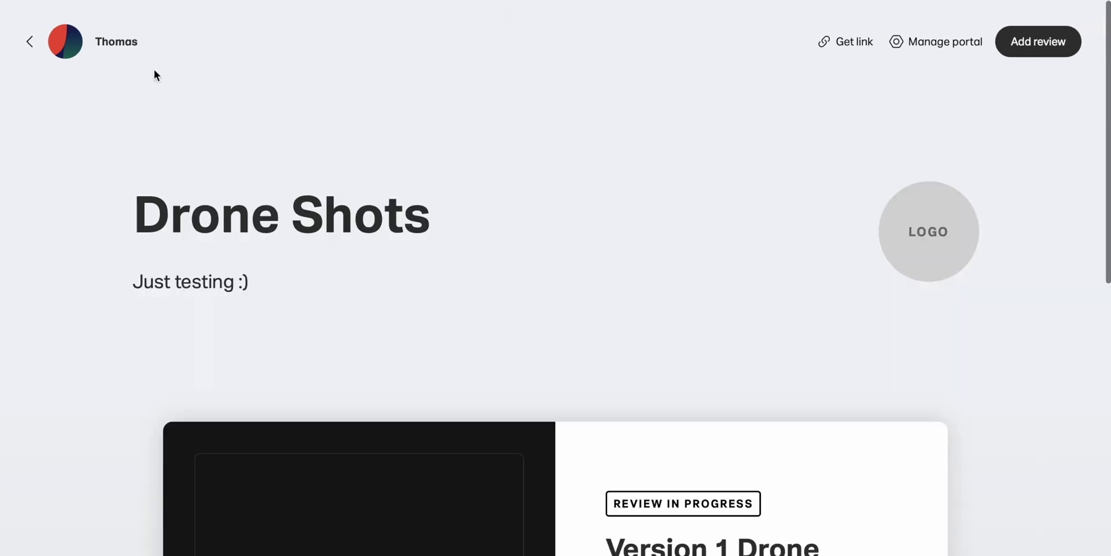
left_click(30, 41)
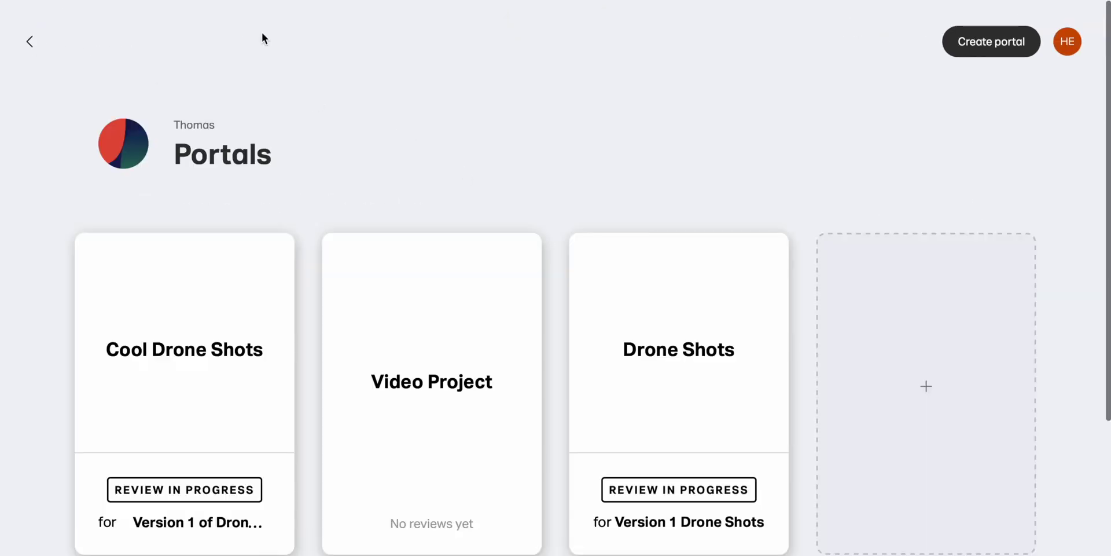
left_click(33, 42)
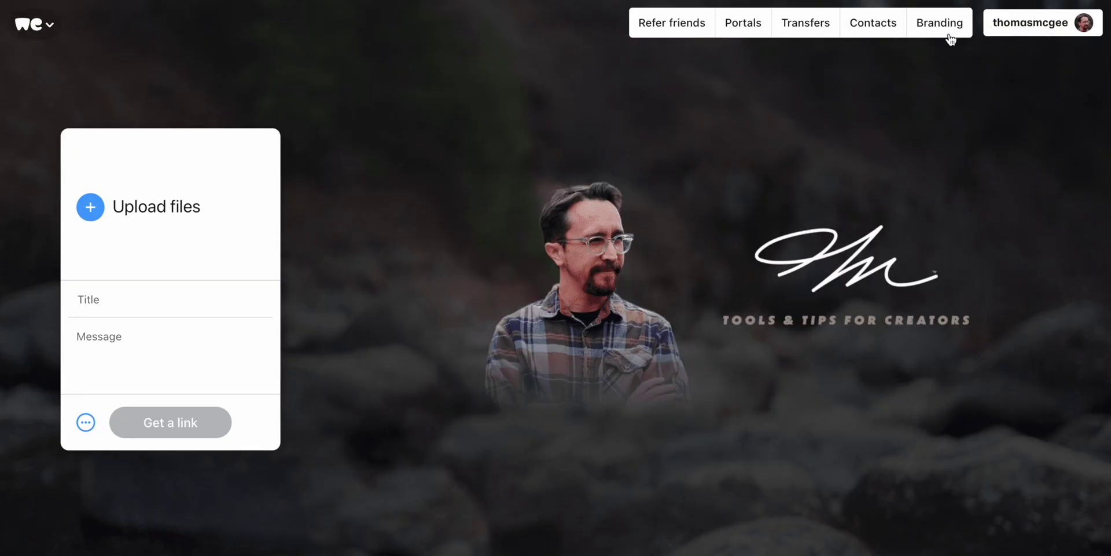
- Select the page's display name in the Branding Name field, then deselect it
scroll(690, 314, "down", 3)
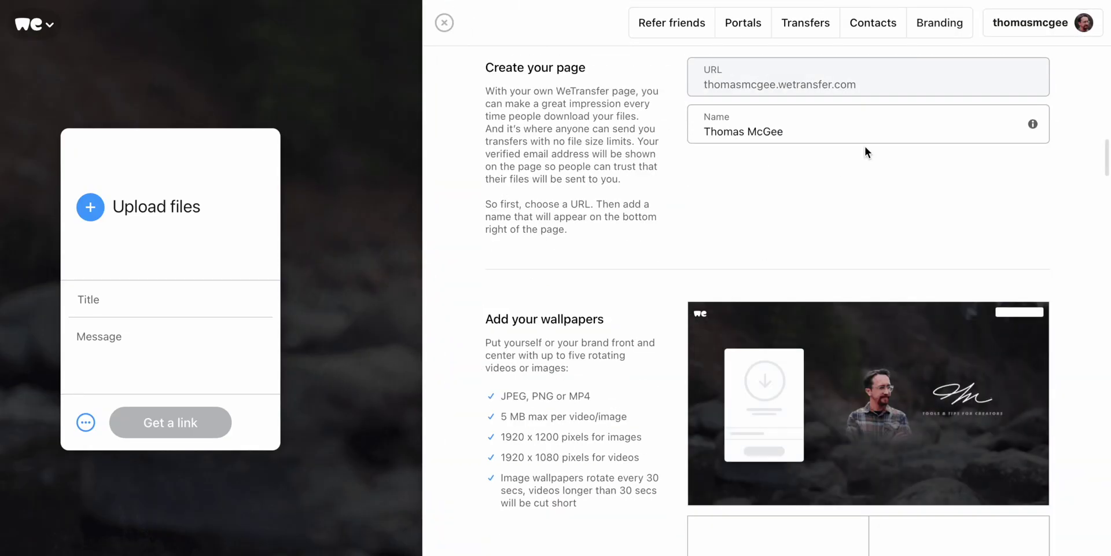
triple_click(802, 127)
left_click(806, 181)
- Scroll through the Branding wallpapers and email customisation sections
scroll(853, 174, "down", 5)
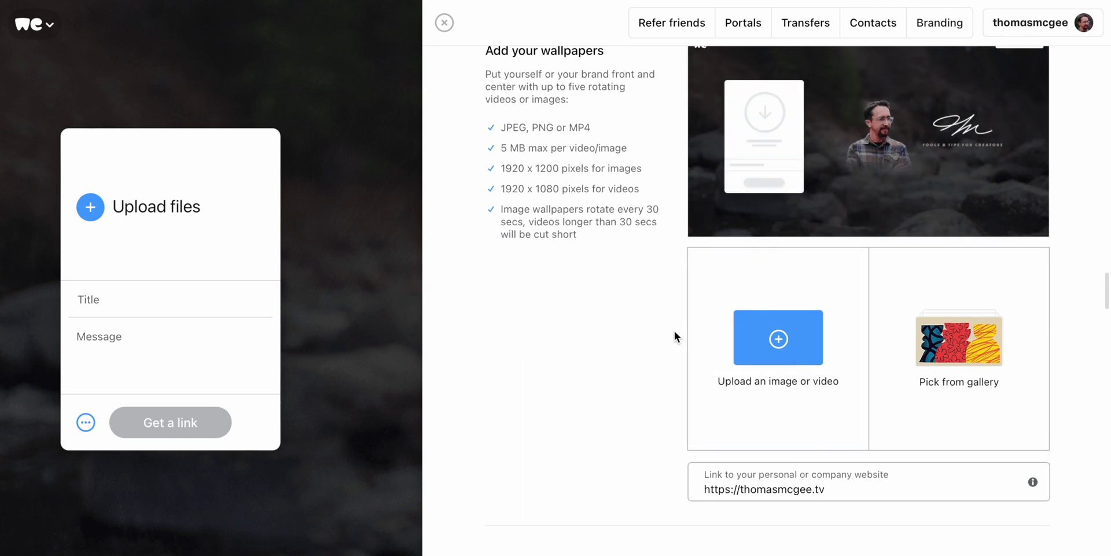
scroll(675, 331, "up", 1)
scroll(762, 347, "down", 2)
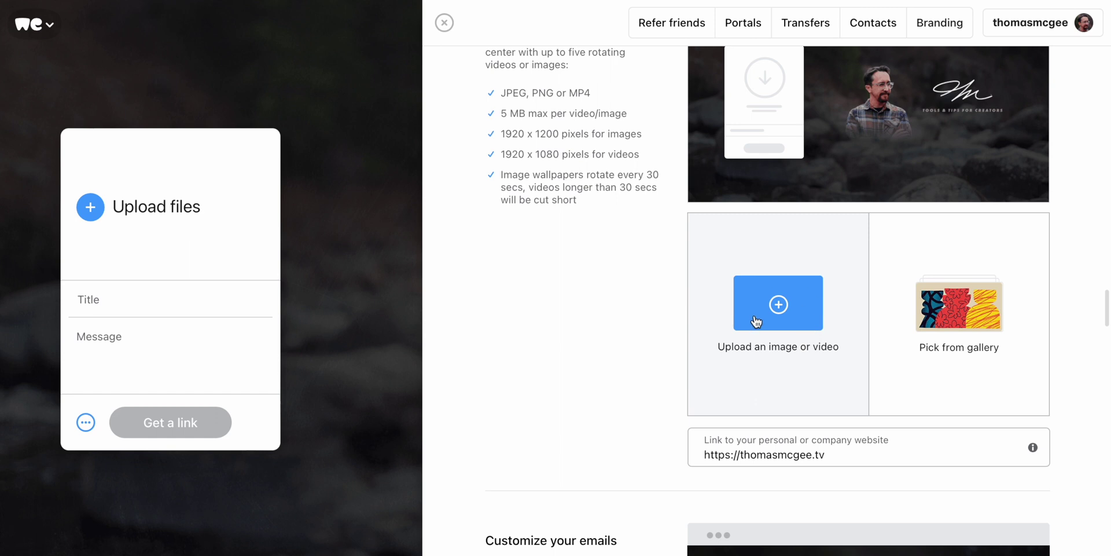
scroll(608, 365, "down", 7)
scroll(579, 289, "down", 4)
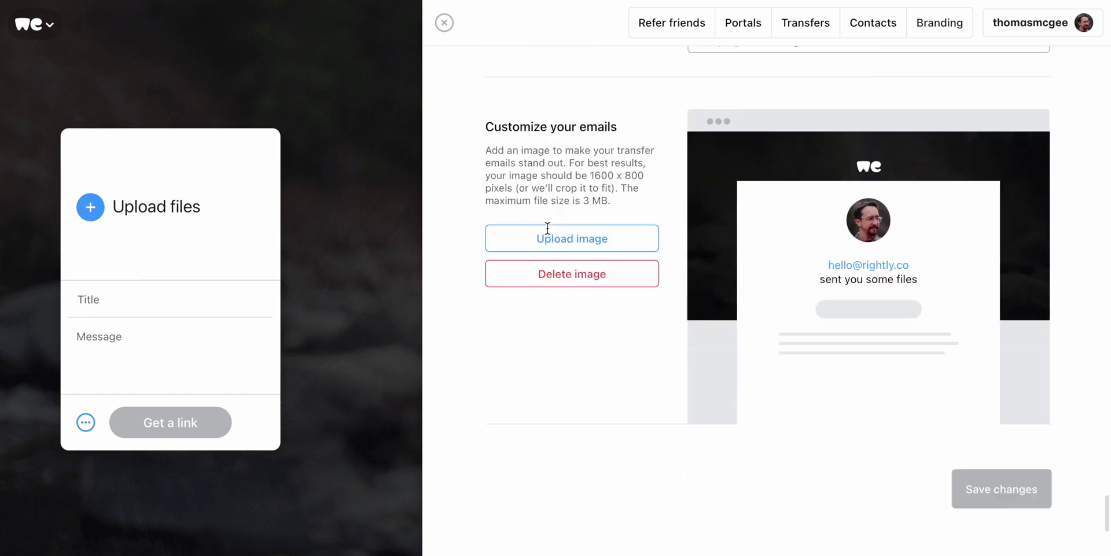
scroll(618, 231, "up", 15)
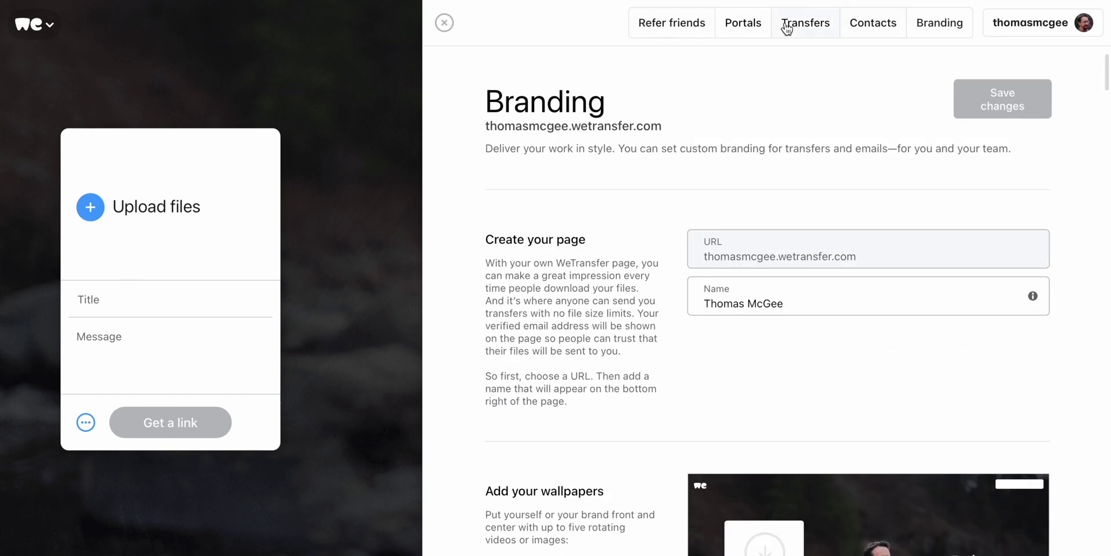
left_click(874, 22)
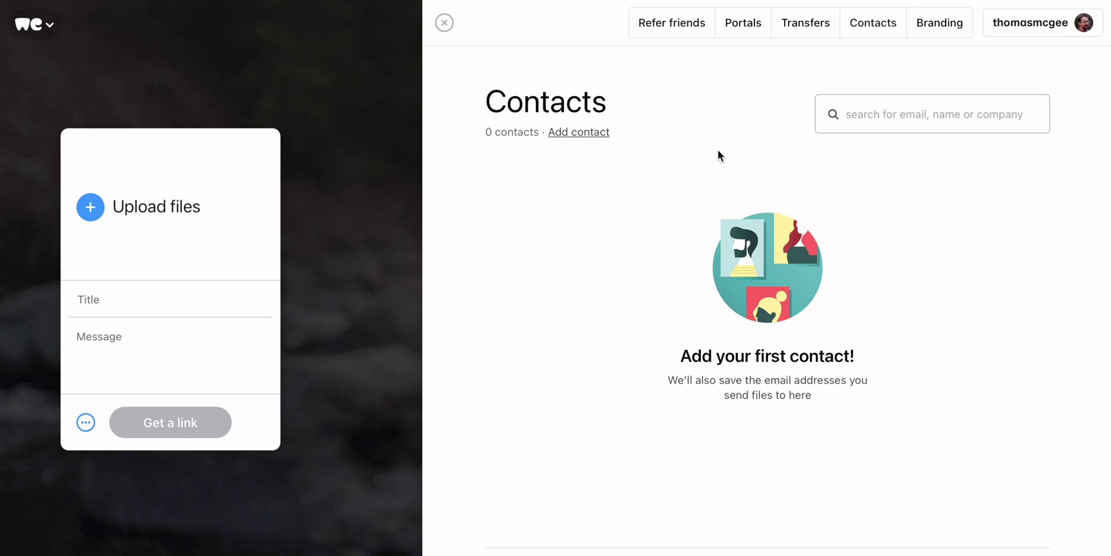
- Review the sent transfers list, then close the side panel to return to the upload page
left_click(806, 26)
mouse_move(707, 293)
mouse_move(831, 421)
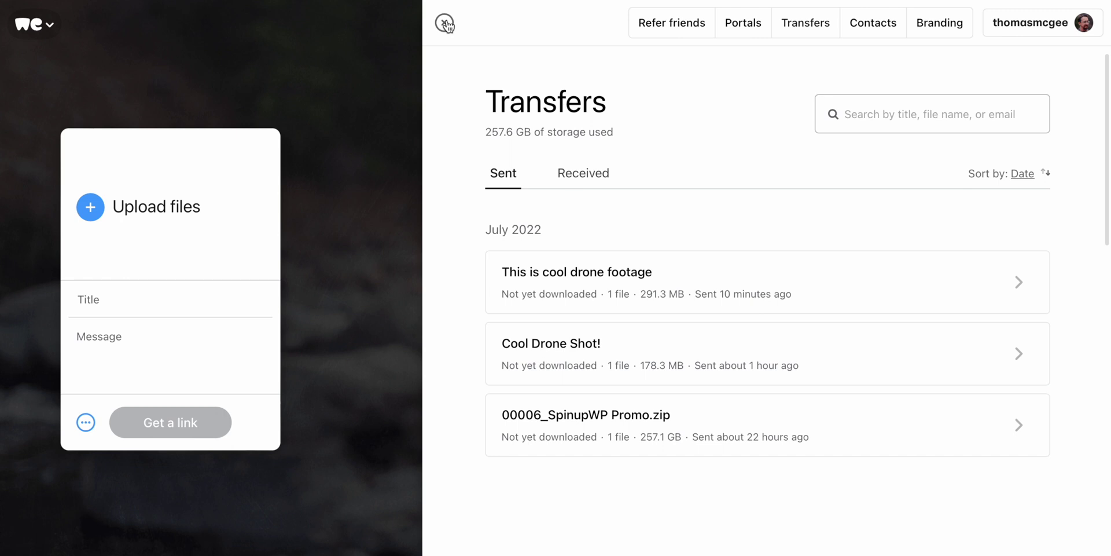
left_click(445, 23)
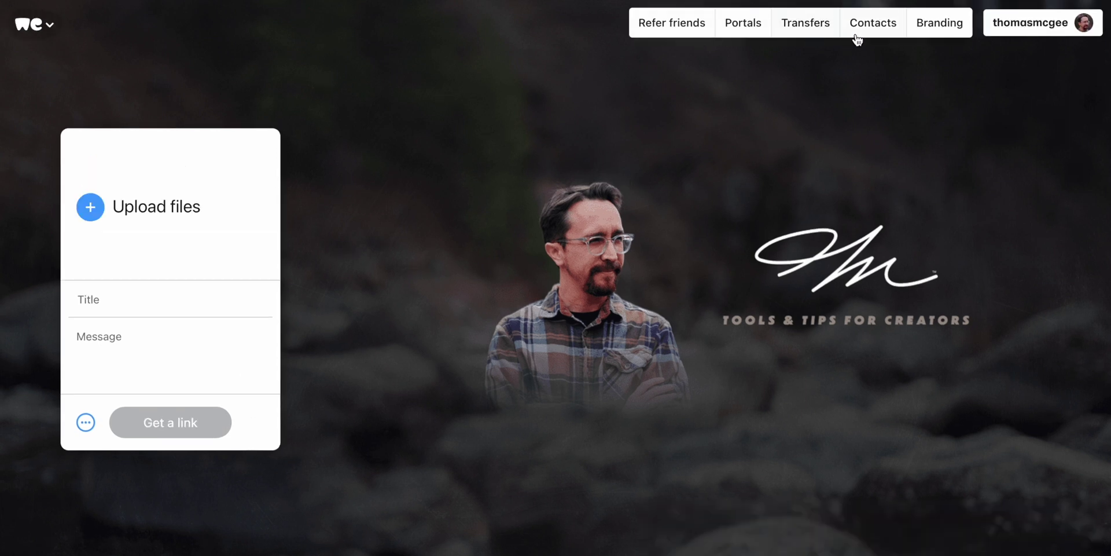
- Confirm the Received transfers list is empty, then view the Free, Pro and Premium plan prices
left_click(793, 30)
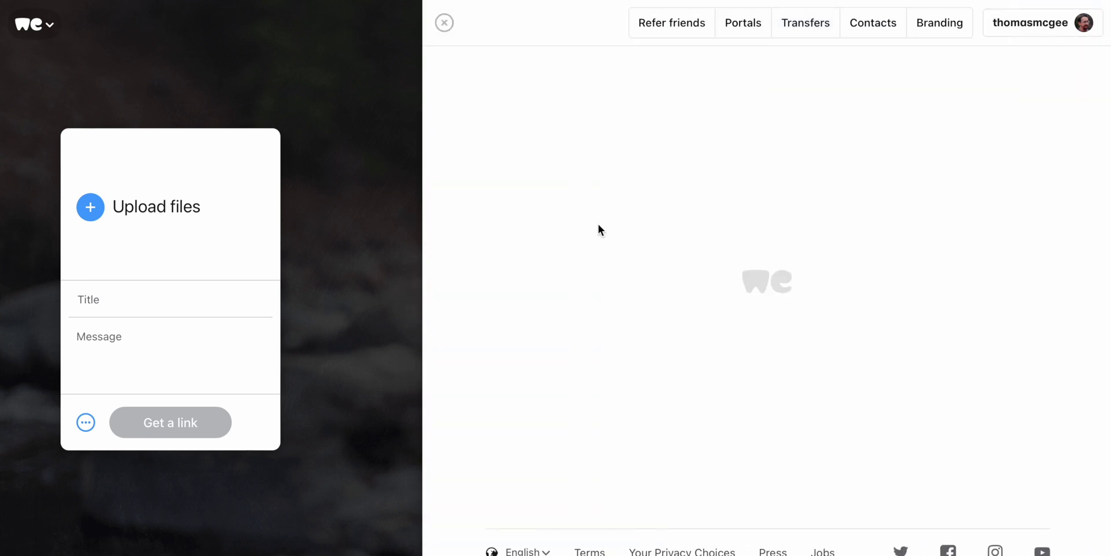
left_click(587, 173)
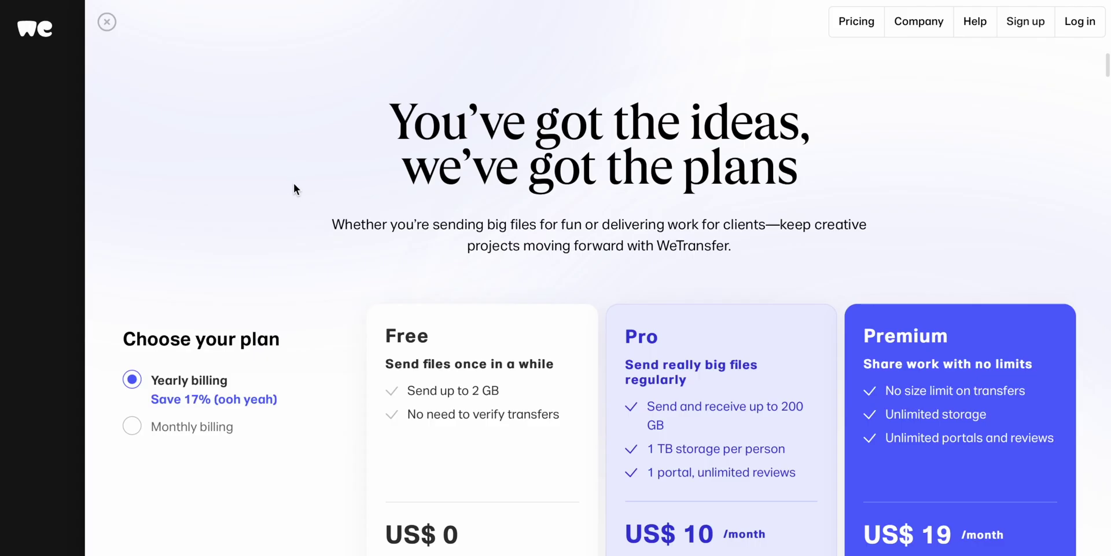
scroll(292, 184, "down", 3)
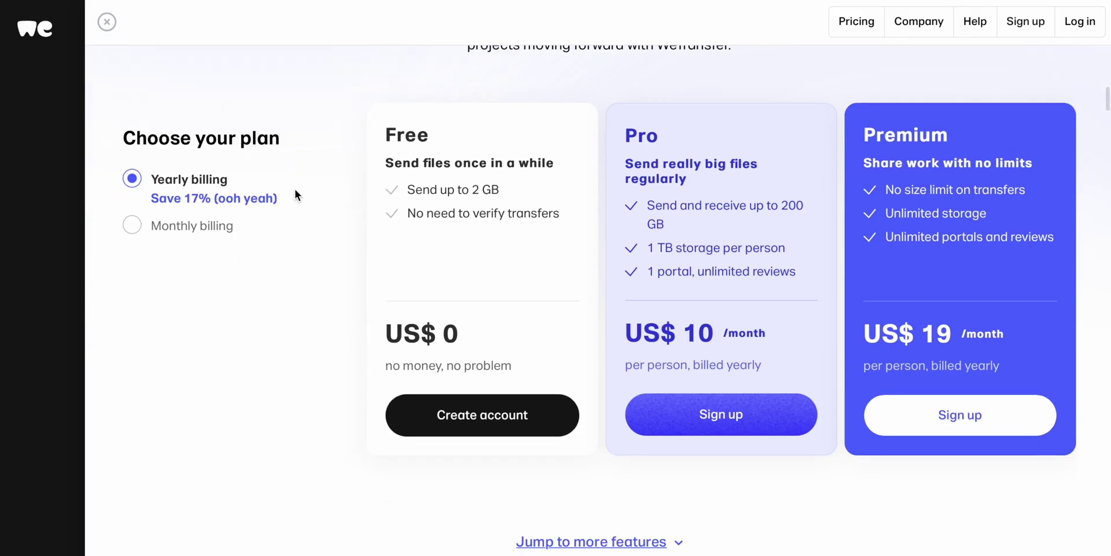
left_click_drag(407, 191, 517, 204)
left_click(517, 232)
left_click_drag(677, 209, 755, 223)
left_click(723, 223)
left_click_drag(647, 205, 765, 231)
left_click(731, 237)
left_click_drag(920, 236, 984, 236)
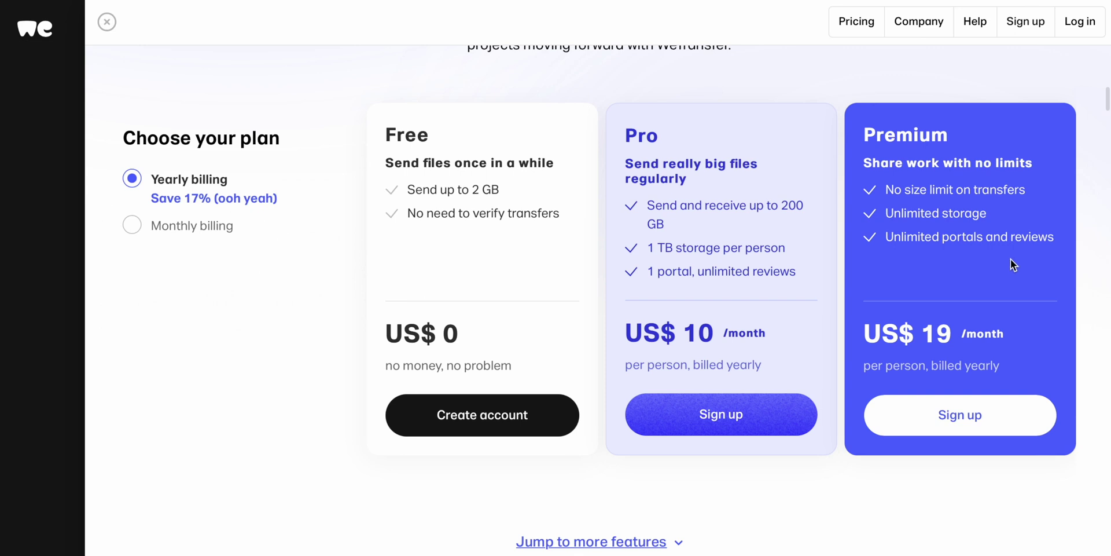